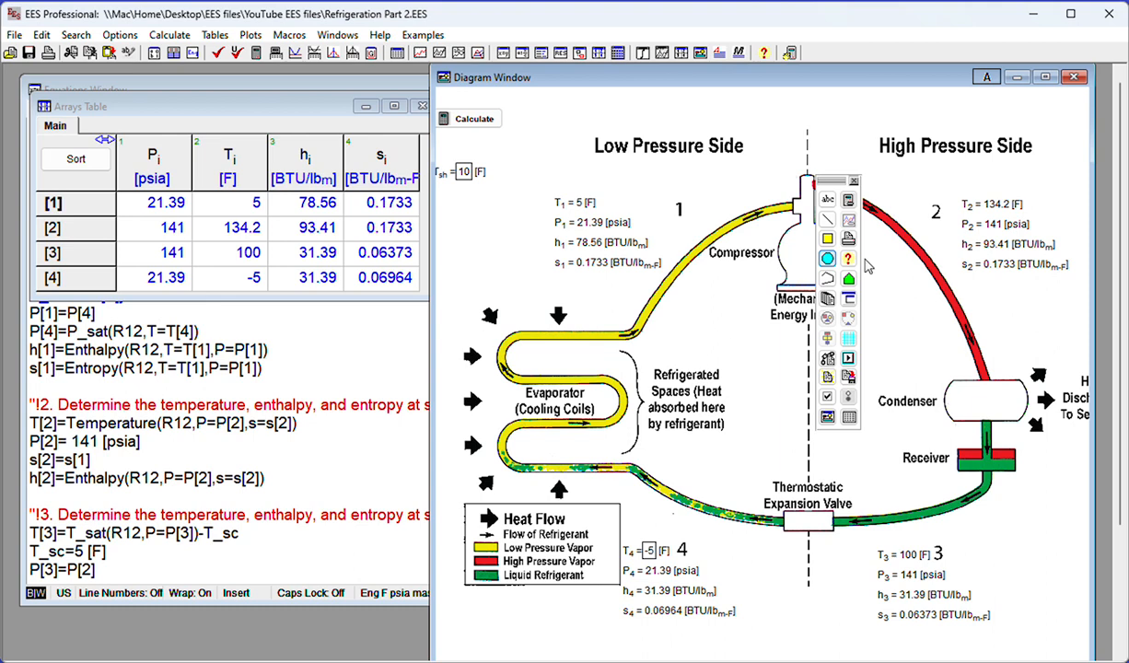
click(827, 219)
click(827, 199)
click(987, 77)
click(987, 77)
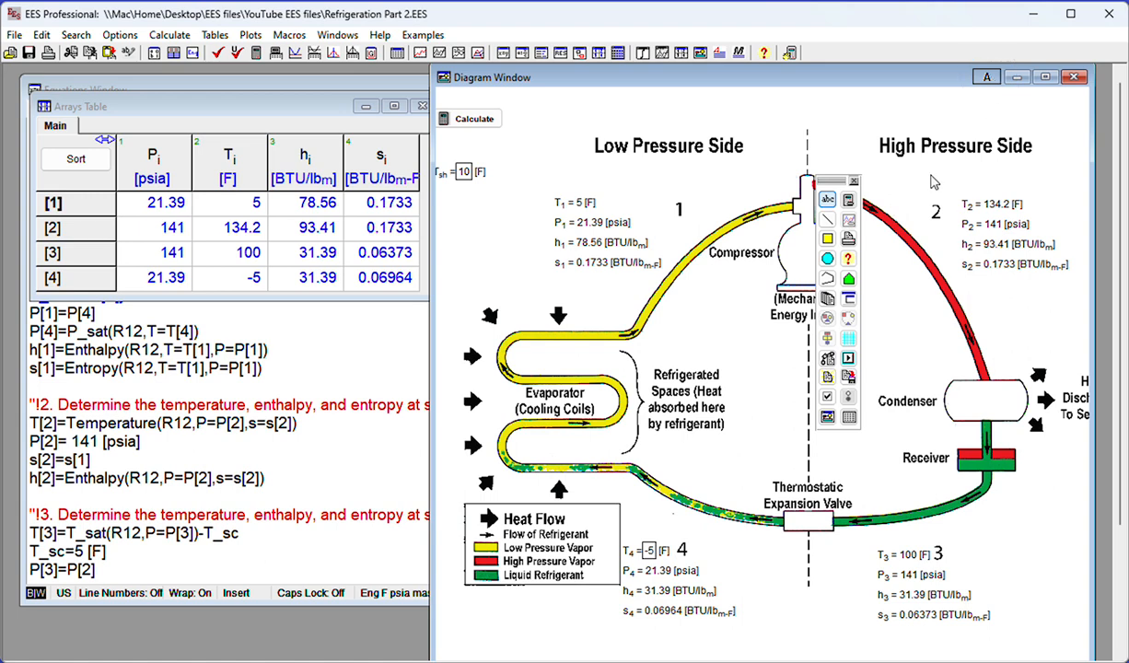
click(827, 219)
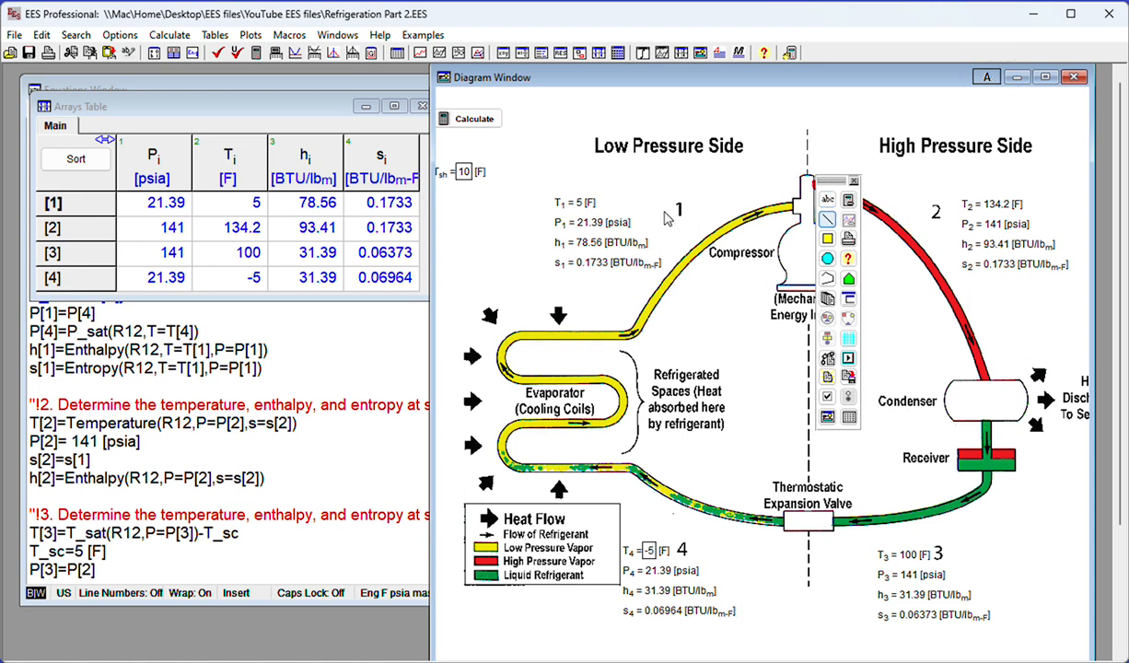
Set the font size of the T_sh item and all temperature, pressure, enthalpy and entropy items at states 1 to 4 to 18
click(587, 205)
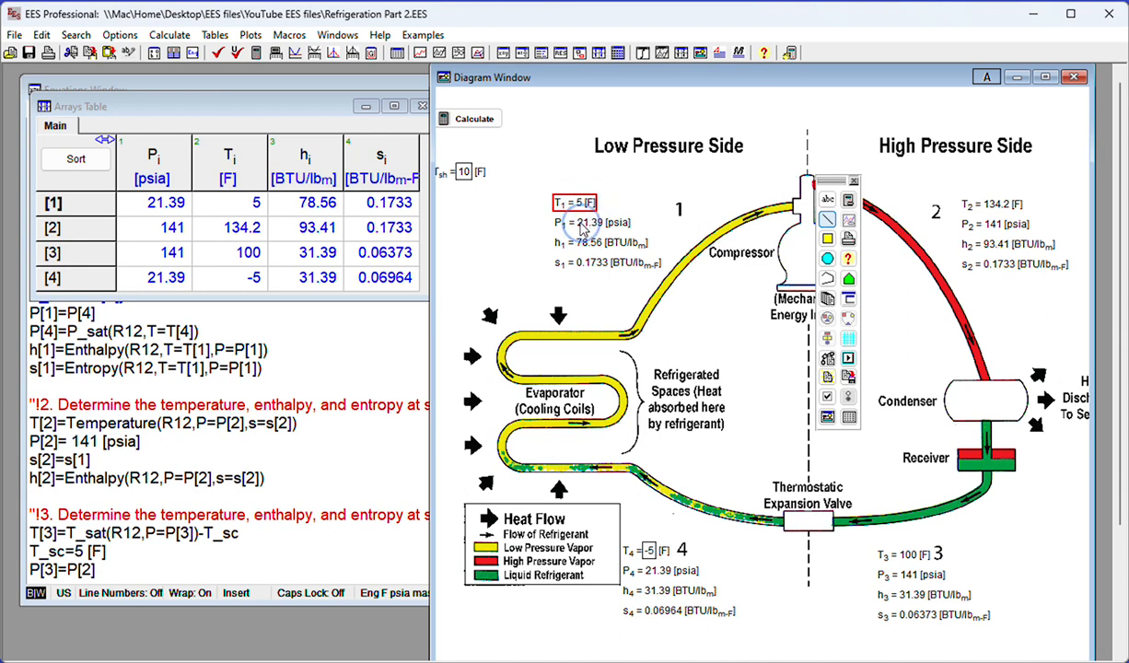
shift+click(586, 225)
shift+click(589, 244)
shift+click(580, 264)
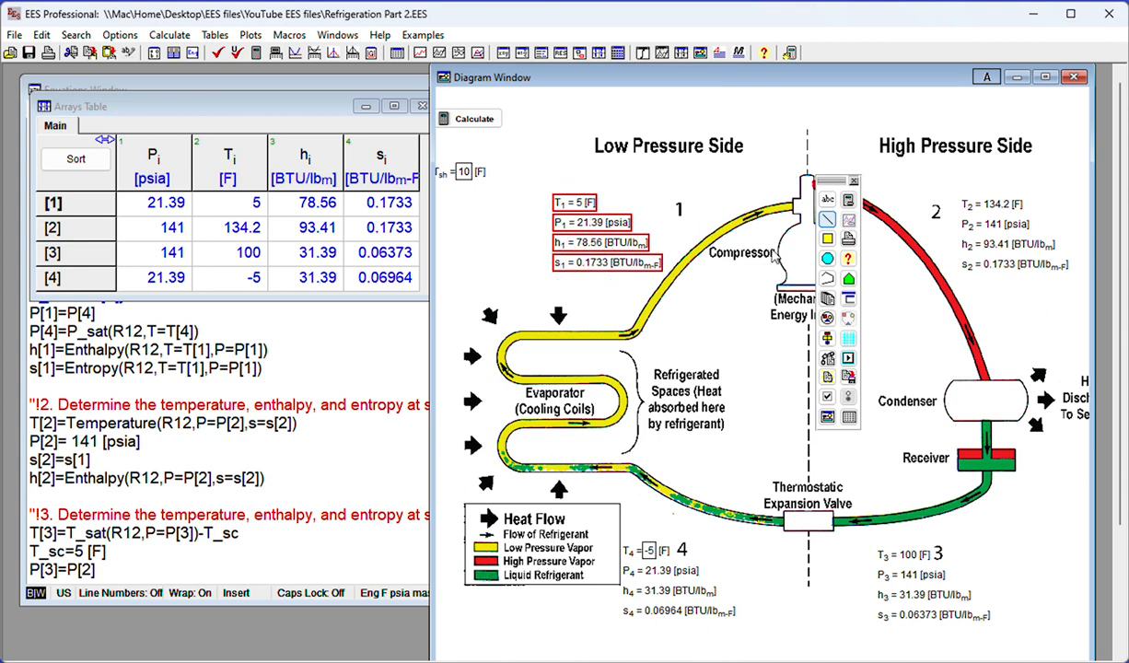
shift+click(984, 206)
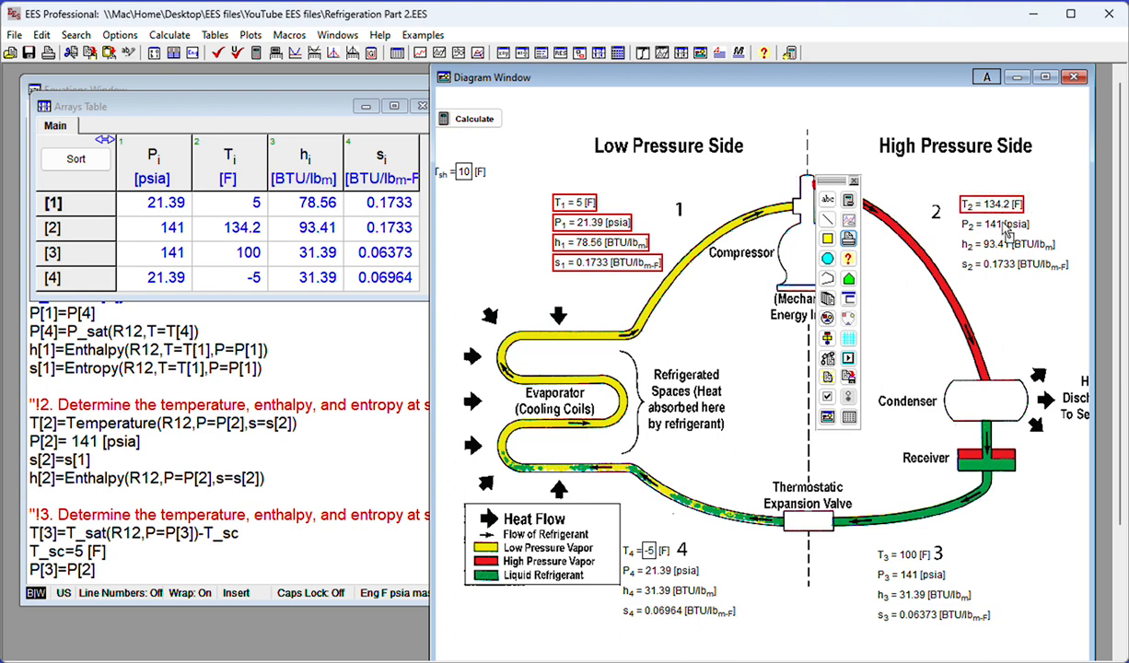
shift+click(987, 225)
shift+click(1006, 247)
shift+click(1003, 266)
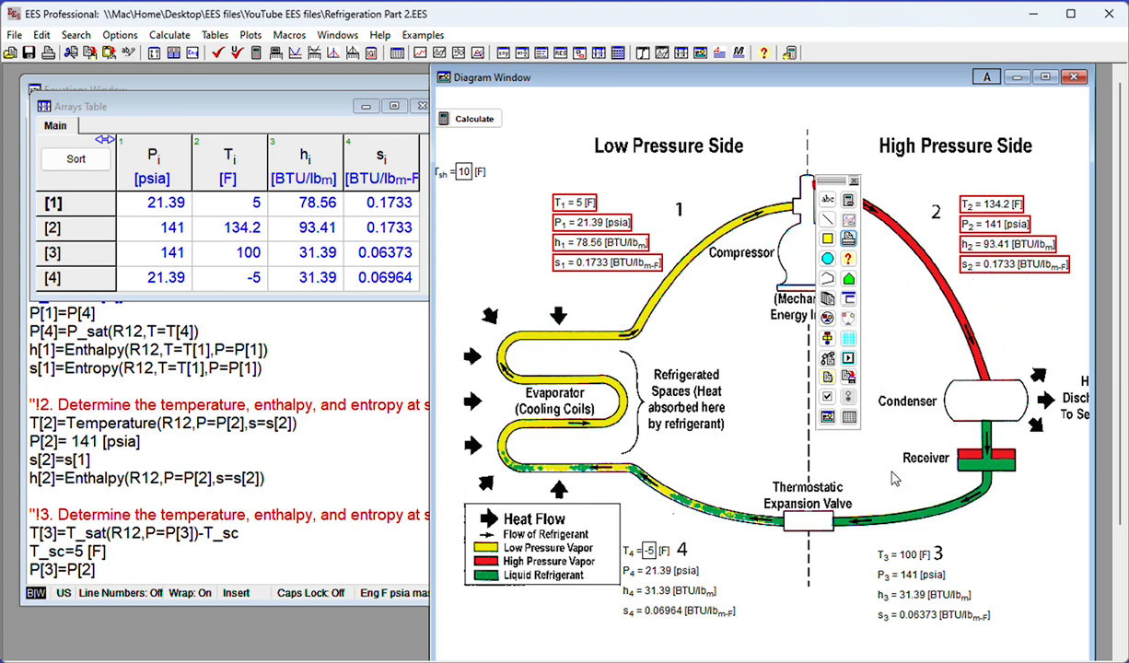
shift+click(910, 556)
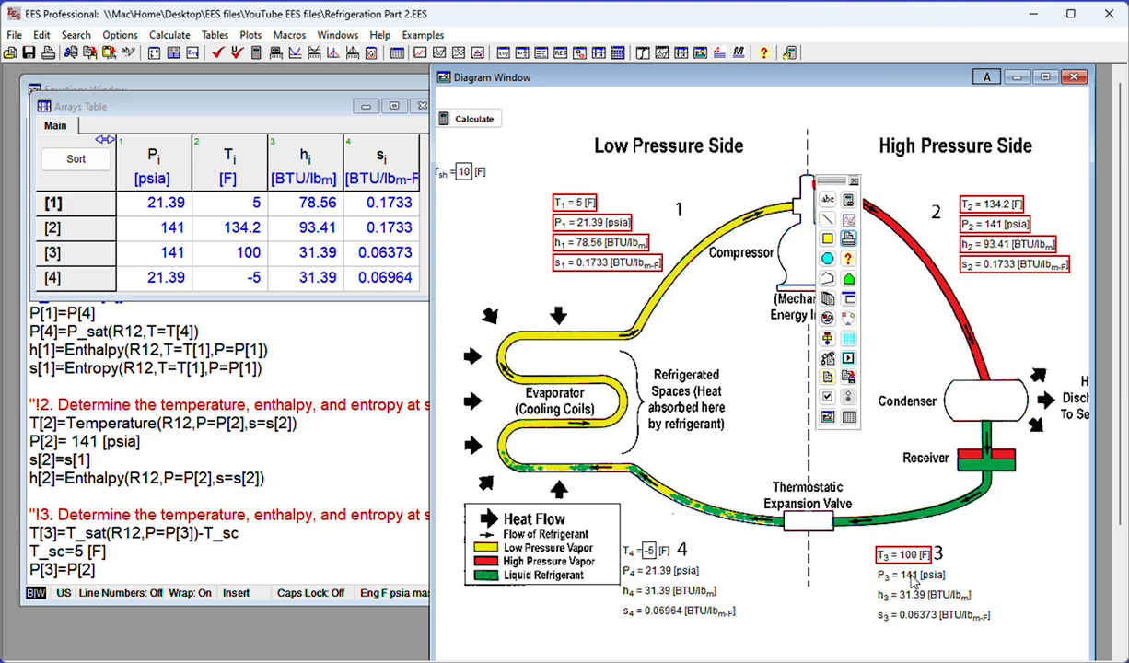
shift+click(908, 575)
shift+click(911, 595)
shift+click(912, 614)
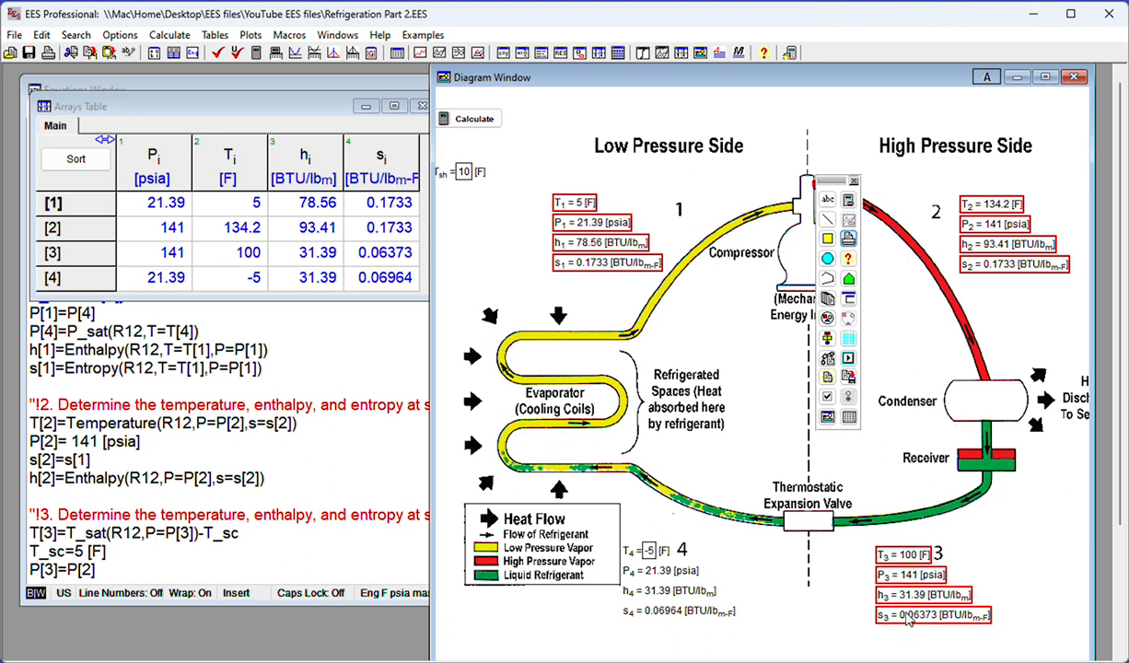
shift+click(665, 552)
shift+click(664, 571)
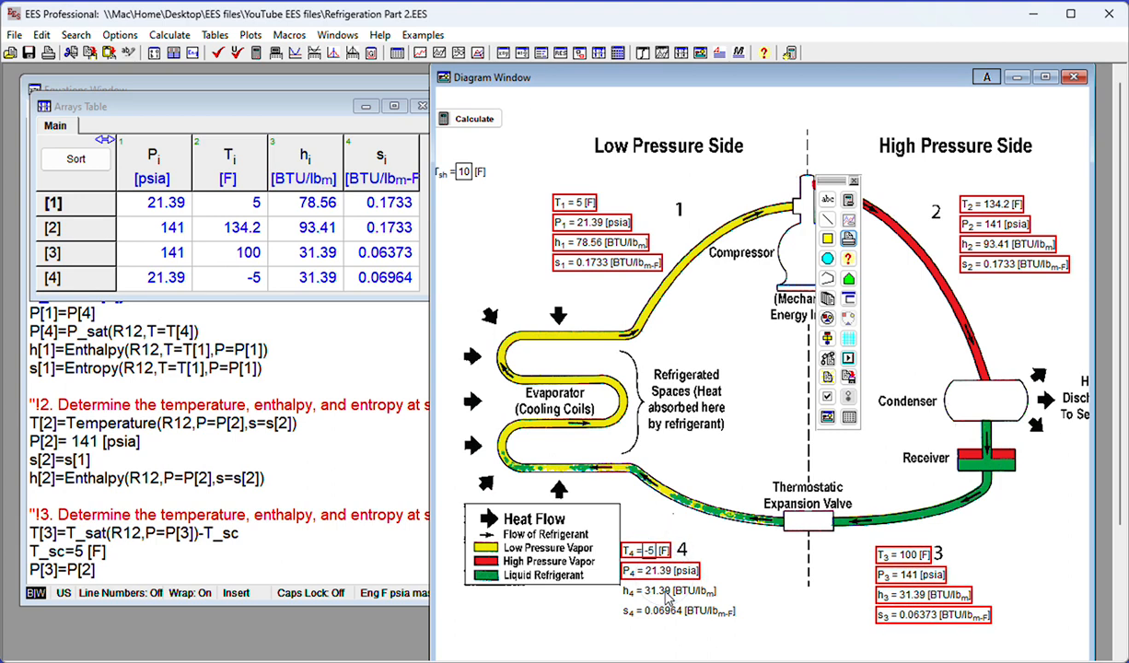
shift+click(667, 591)
shift+click(670, 613)
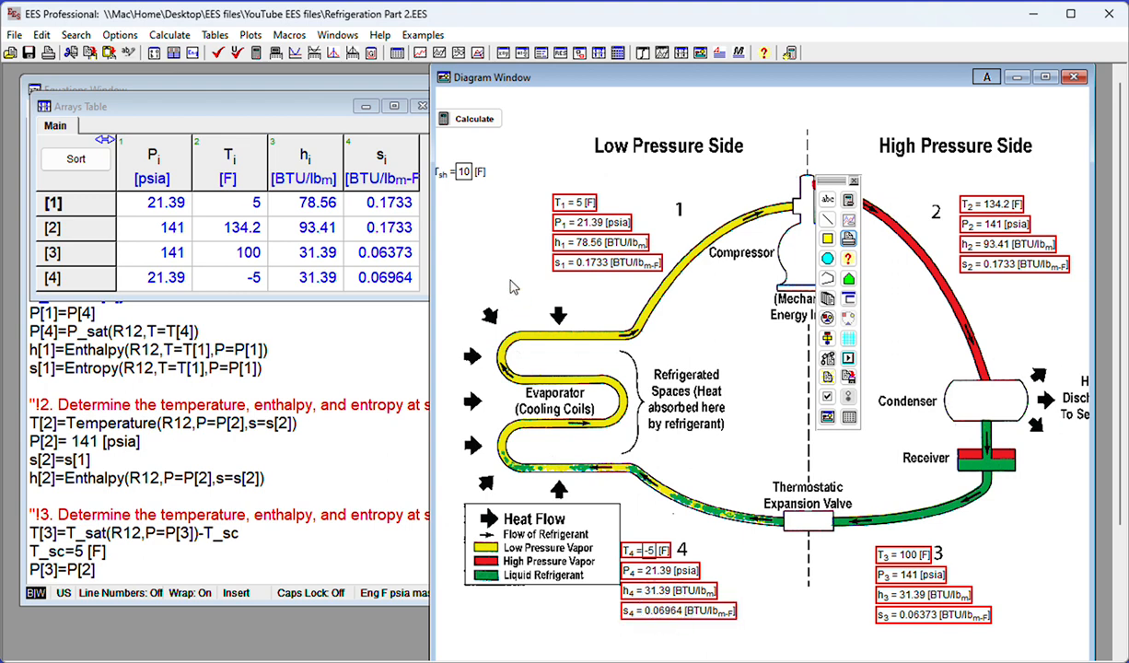
shift+click(442, 175)
right_click(444, 175)
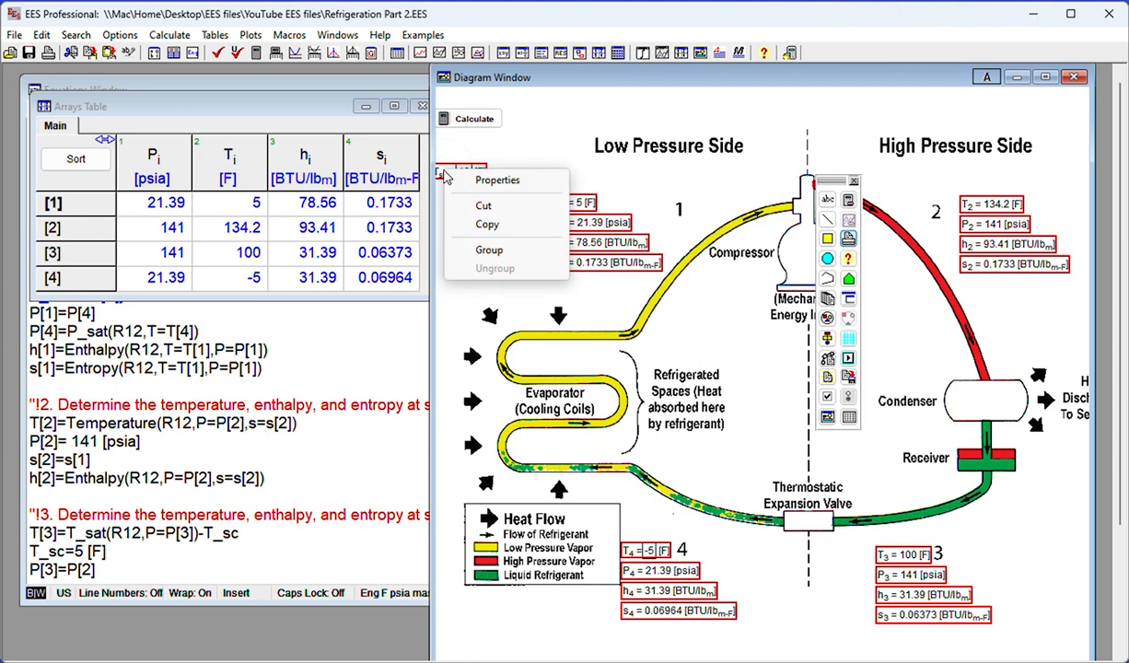
click(470, 179)
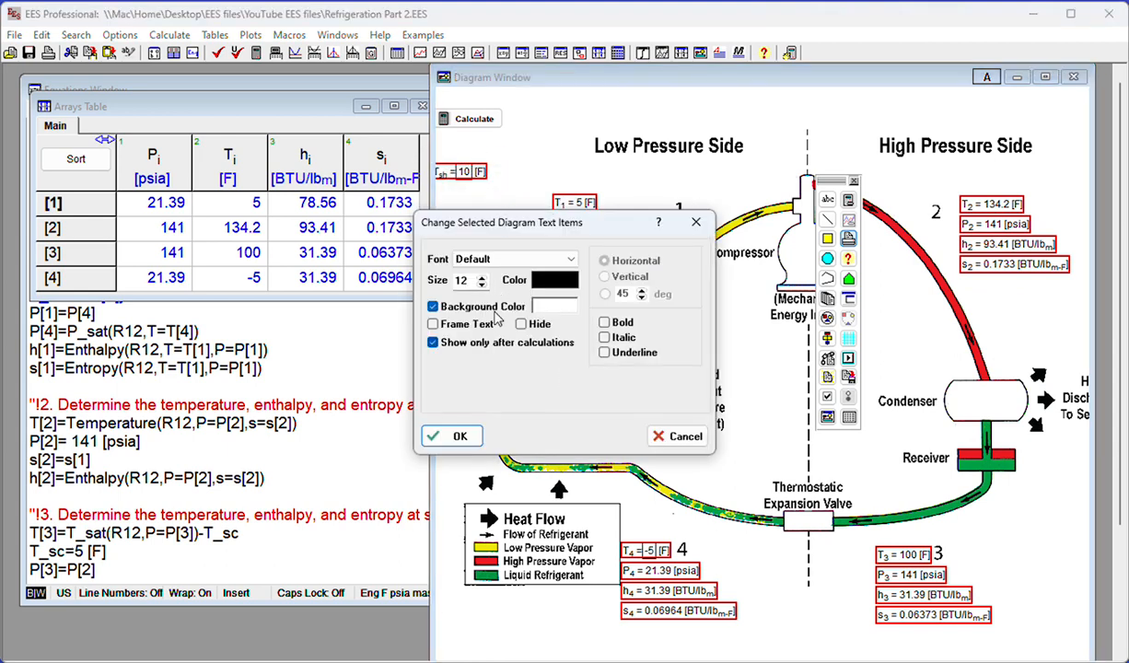
click(481, 279)
click(480, 279)
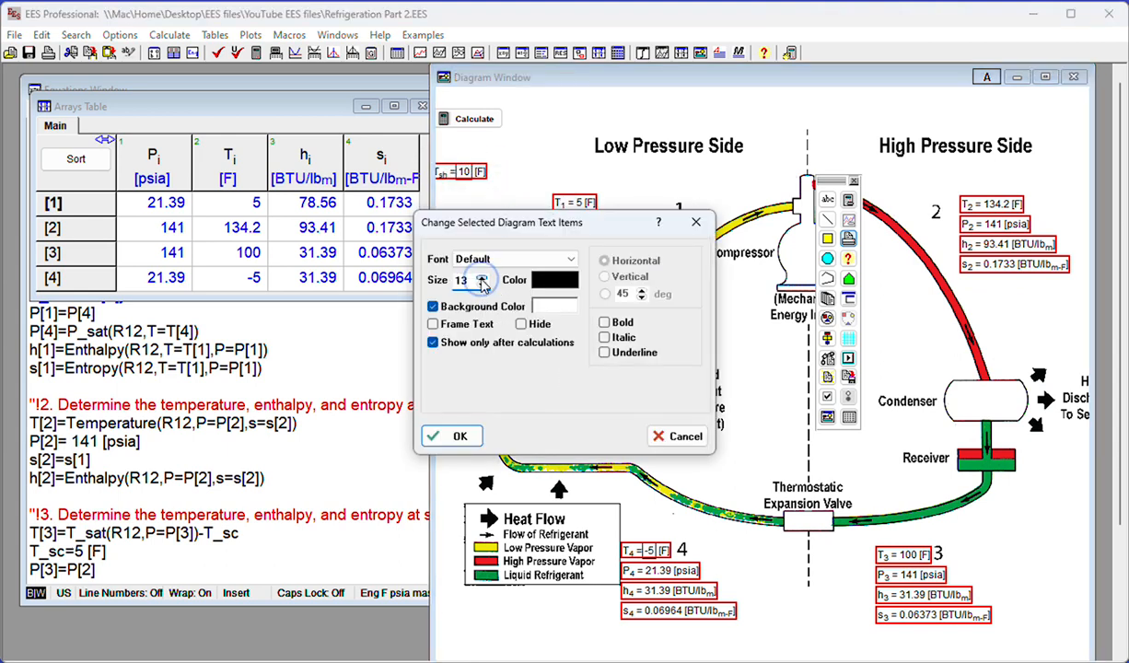
click(481, 279)
click(481, 279)
click(481, 279)
click(481, 279)
click(456, 439)
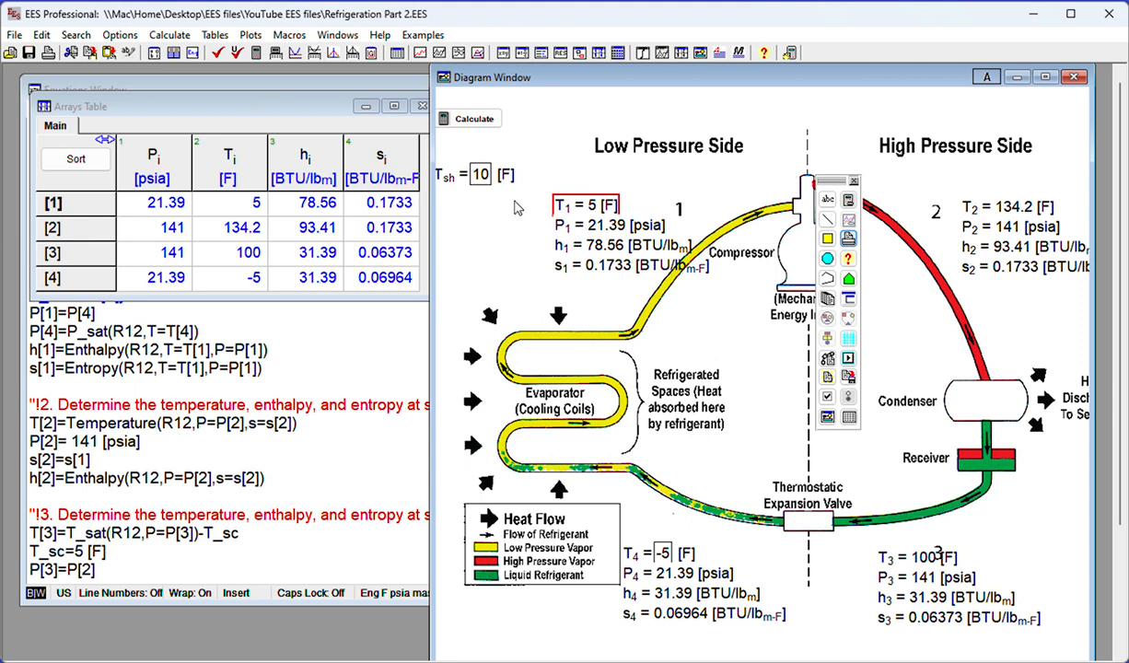
Move the four state 1 property items together slightly left, away from the state number and the compressor inlet pipe
click(583, 204)
click(585, 226)
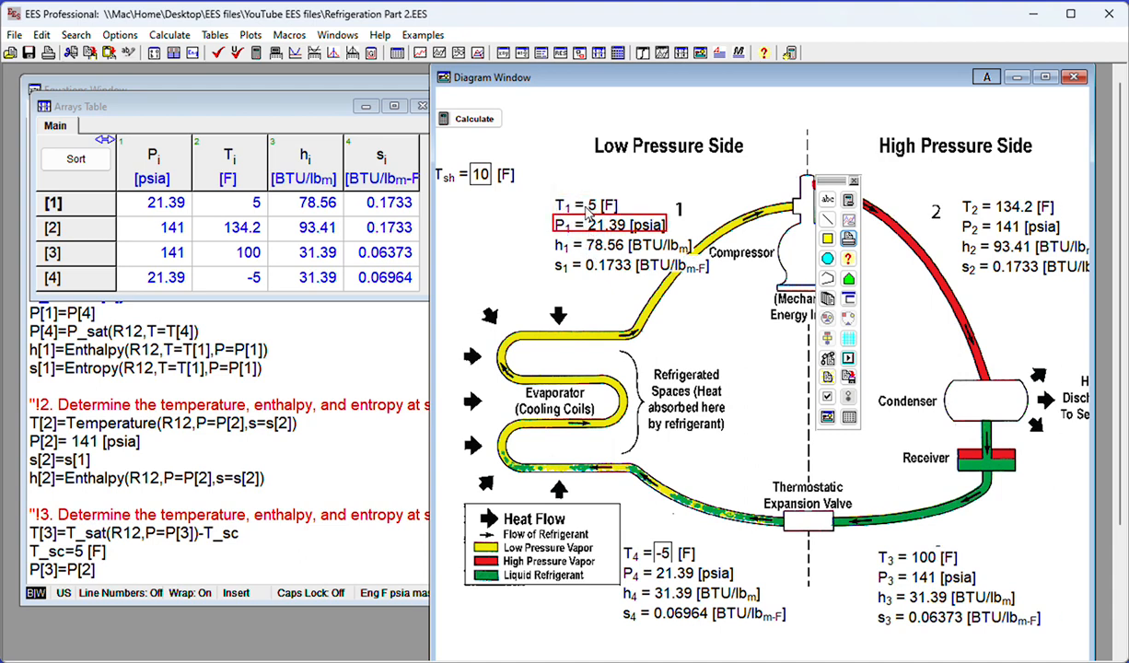
shift+click(587, 209)
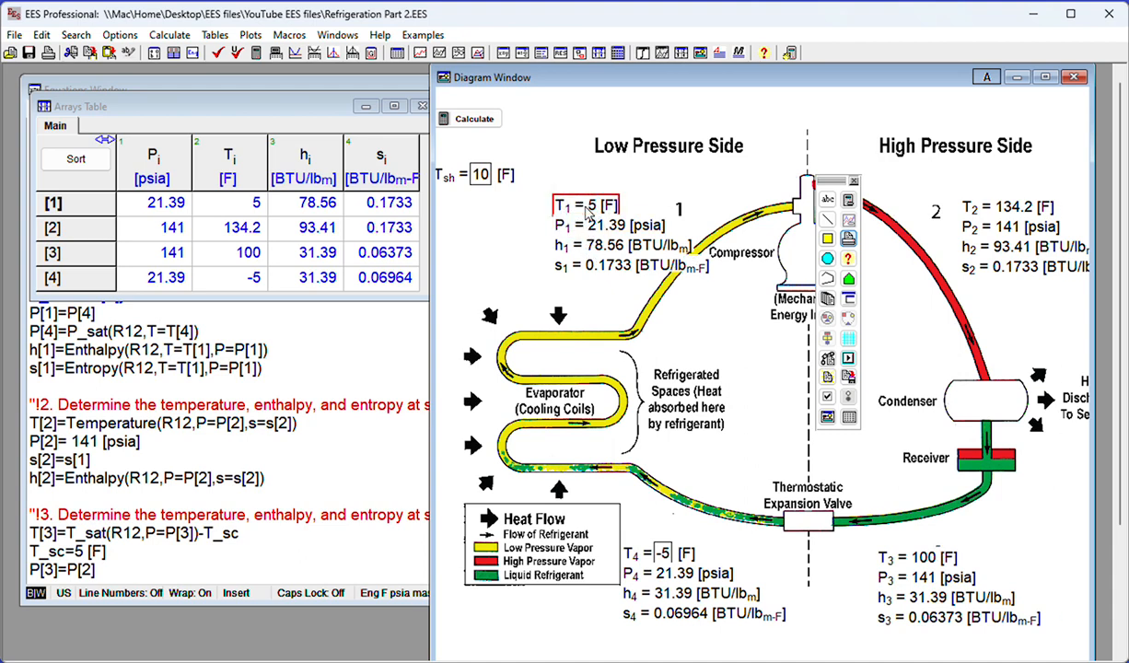
shift+click(559, 246)
shift+click(560, 264)
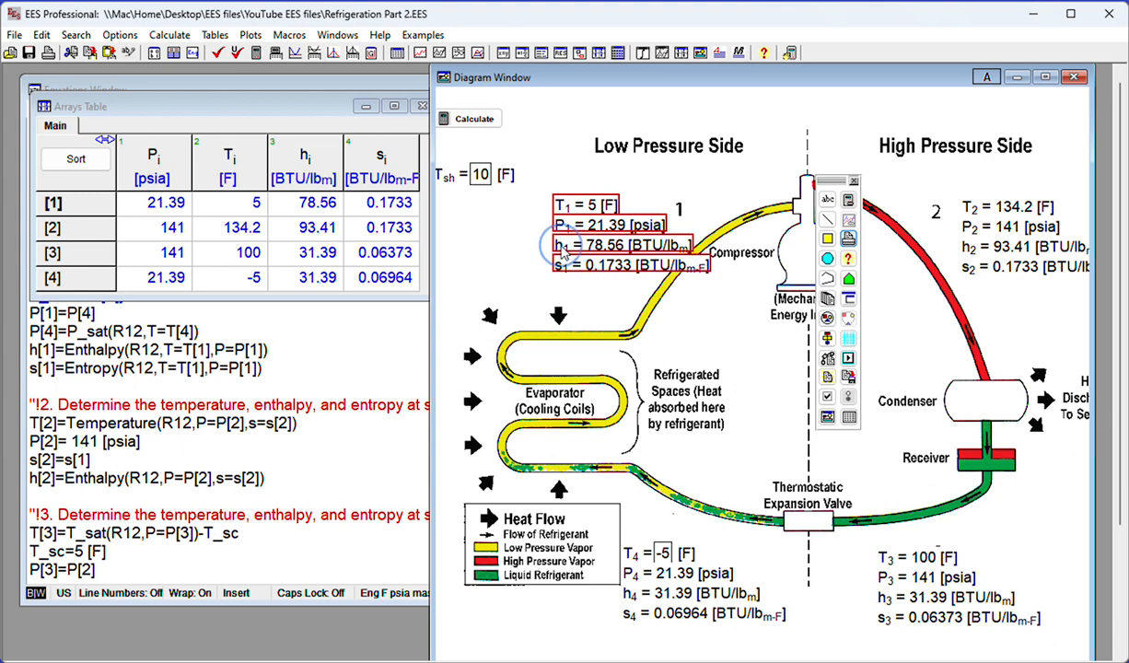
mouse_move(562, 251)
mouse_down()
mouse_move(556, 230)
mouse_move(539, 255)
mouse_move(553, 247)
mouse_up()
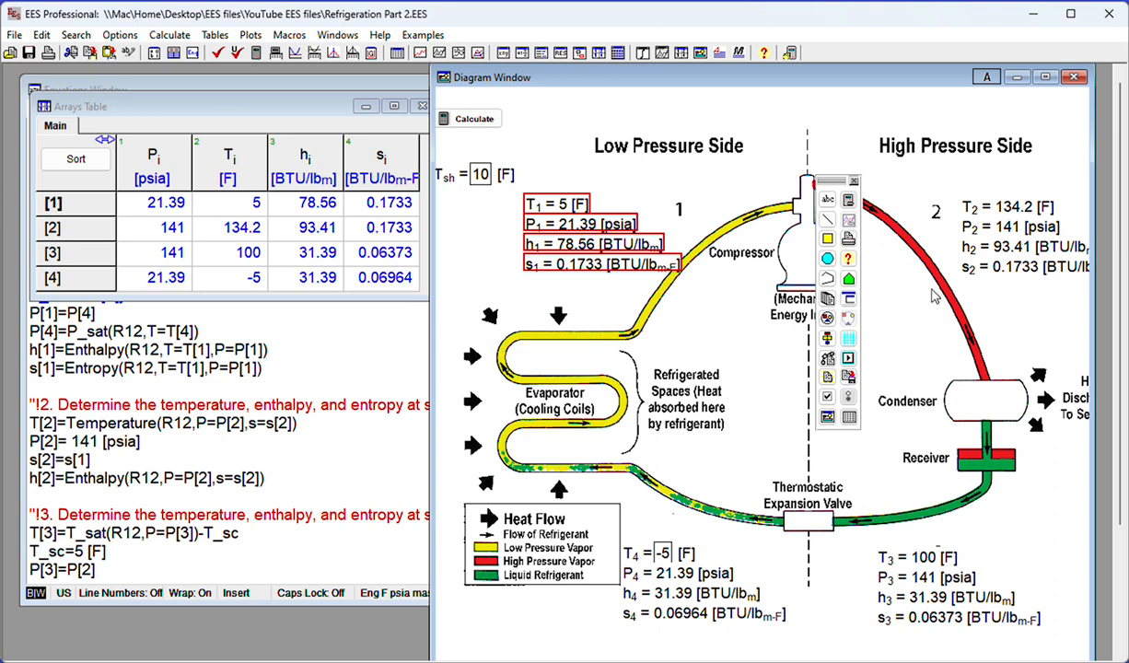
Make the T_sh and T_4 input items bold with a custom dark red text color
click(451, 181)
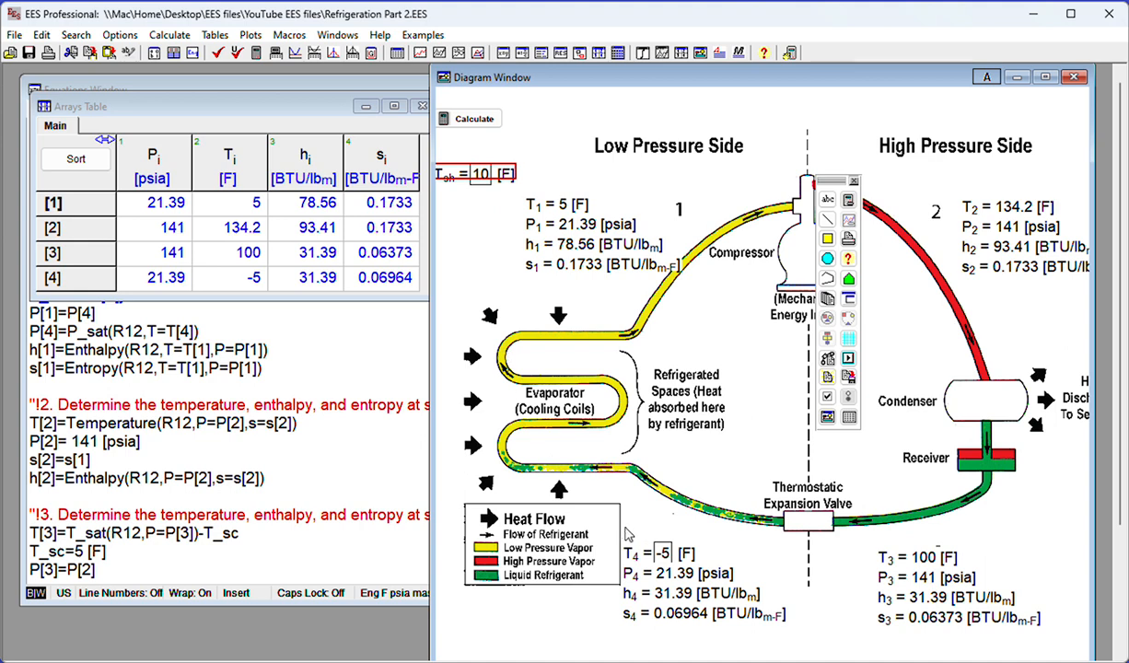
shift+click(637, 557)
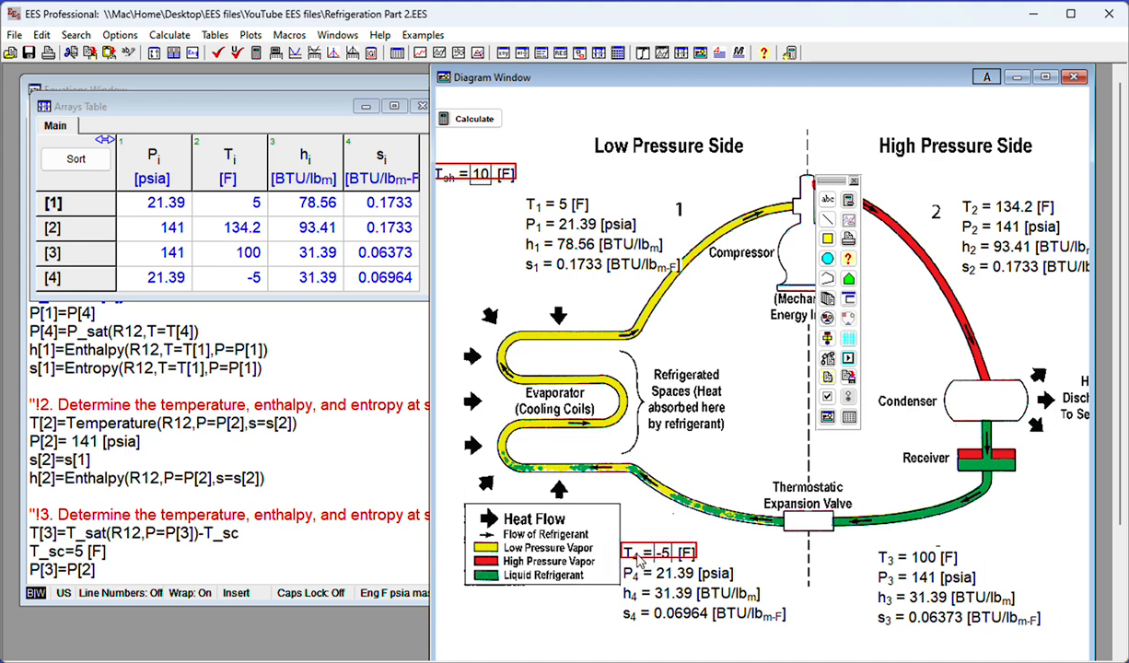
right_click(638, 557)
click(679, 567)
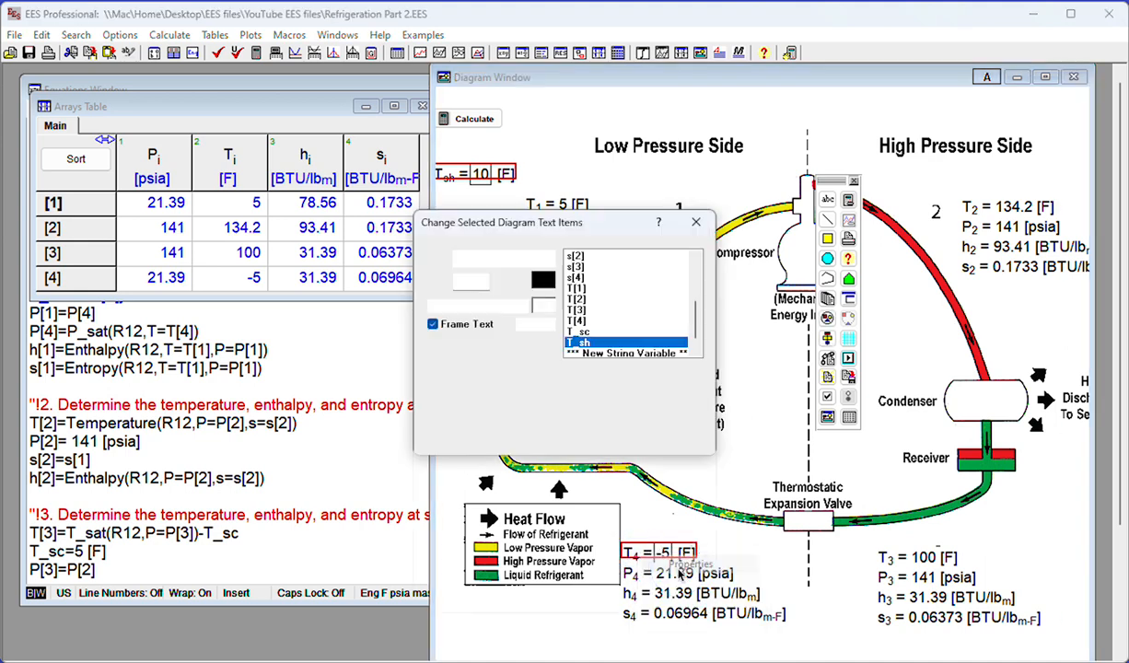
click(548, 285)
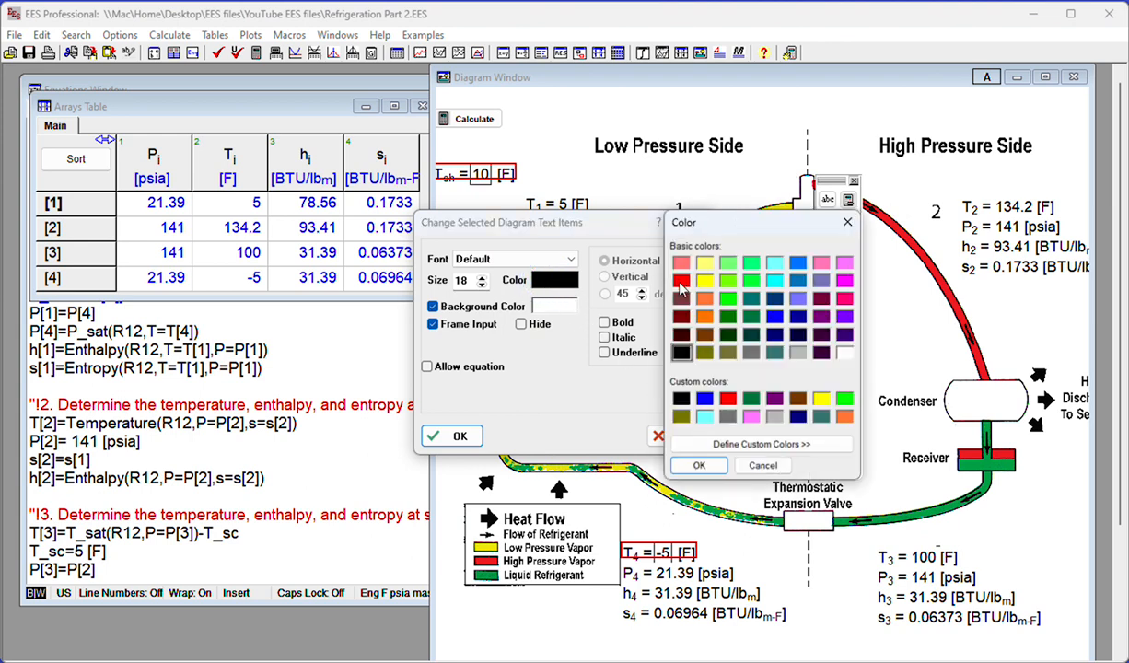
click(727, 401)
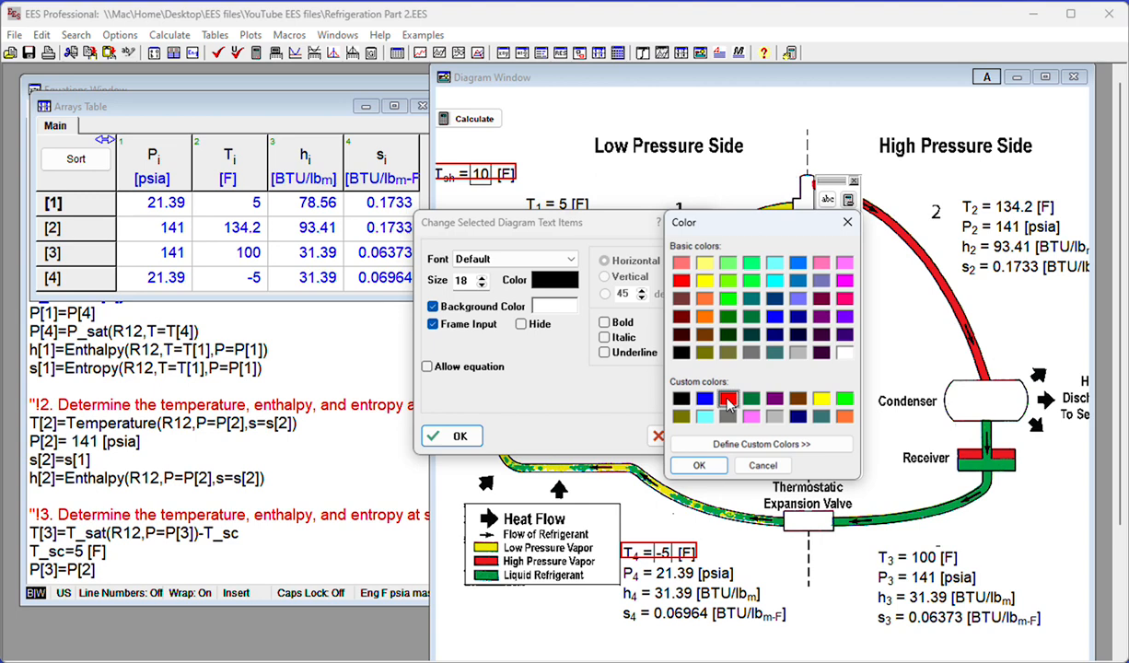
click(723, 444)
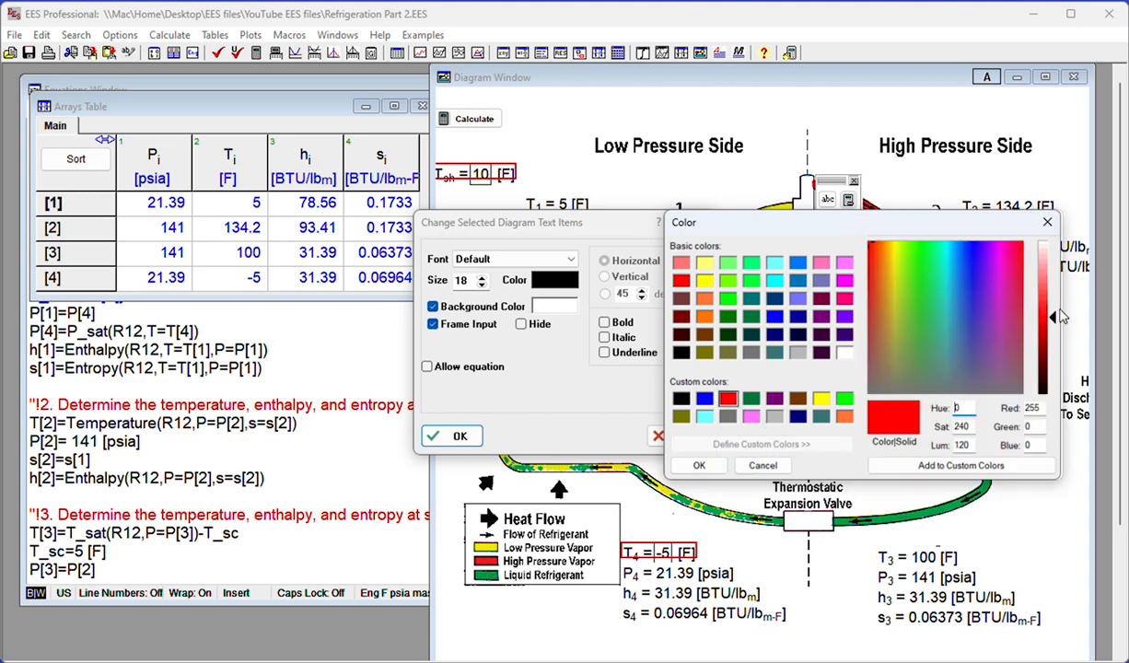
mouse_move(1057, 322)
mouse_down()
mouse_move(1050, 280)
mouse_move(1047, 337)
mouse_up()
click(697, 463)
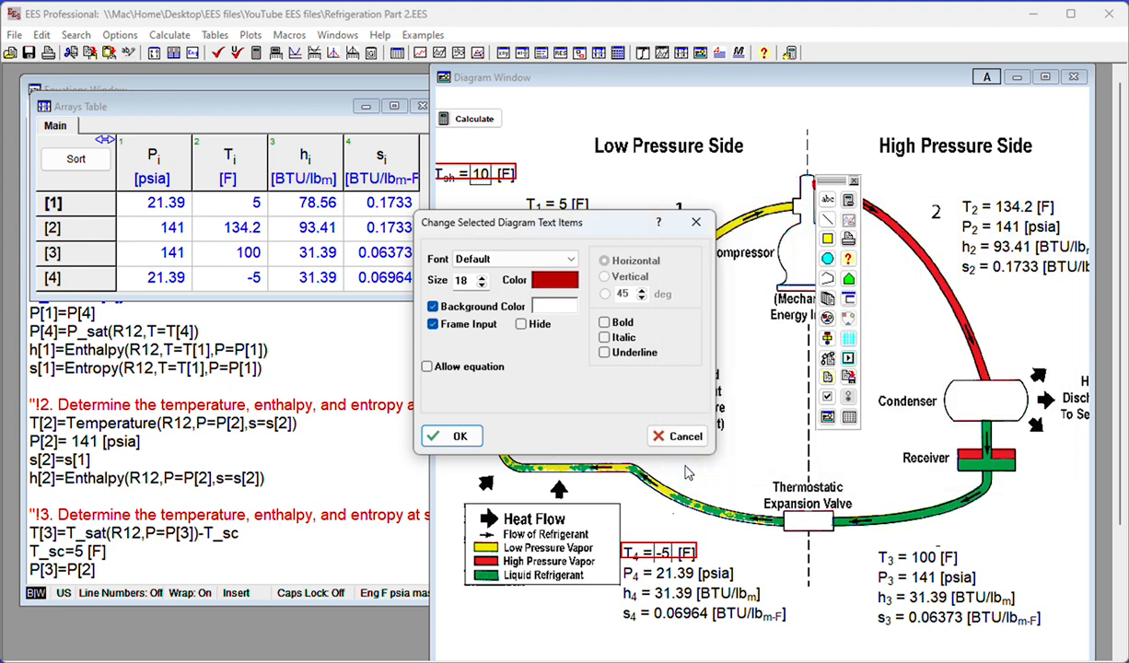
click(605, 323)
click(459, 439)
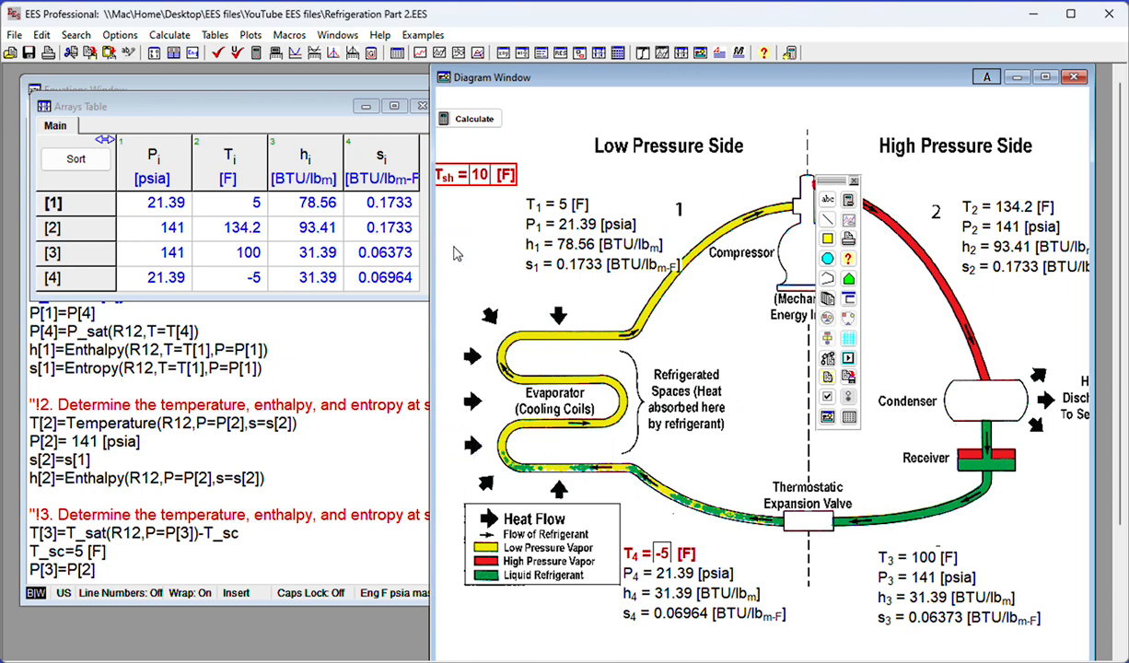
click(454, 254)
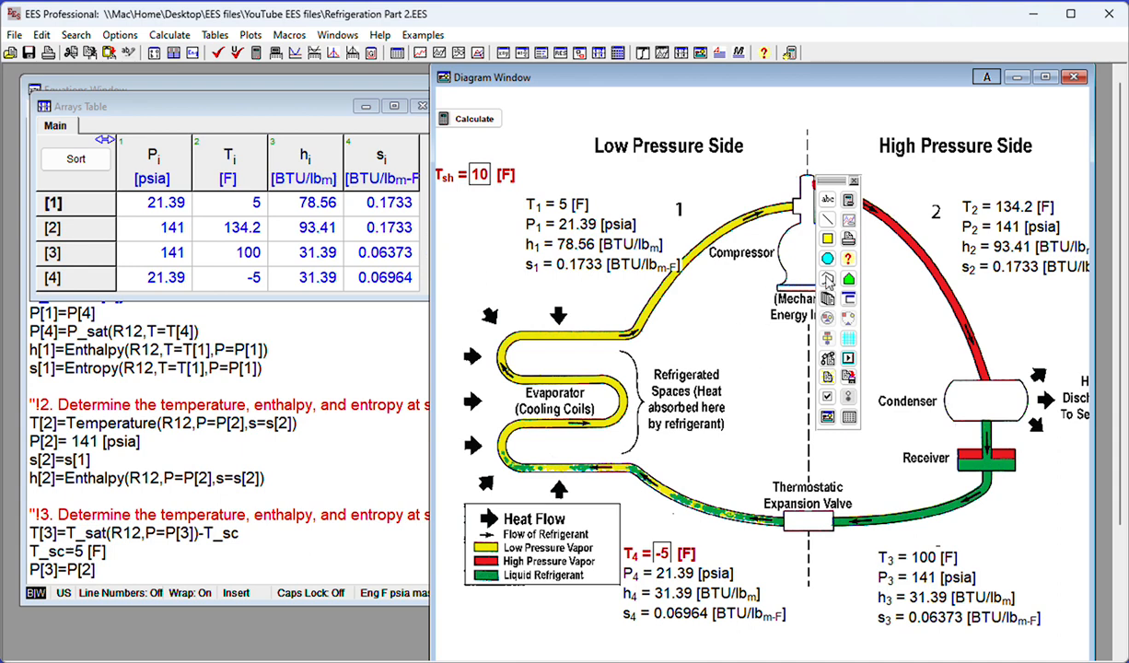
Draw a circle about 37 by 36 pixels around the state number 1 on the diagram
click(827, 259)
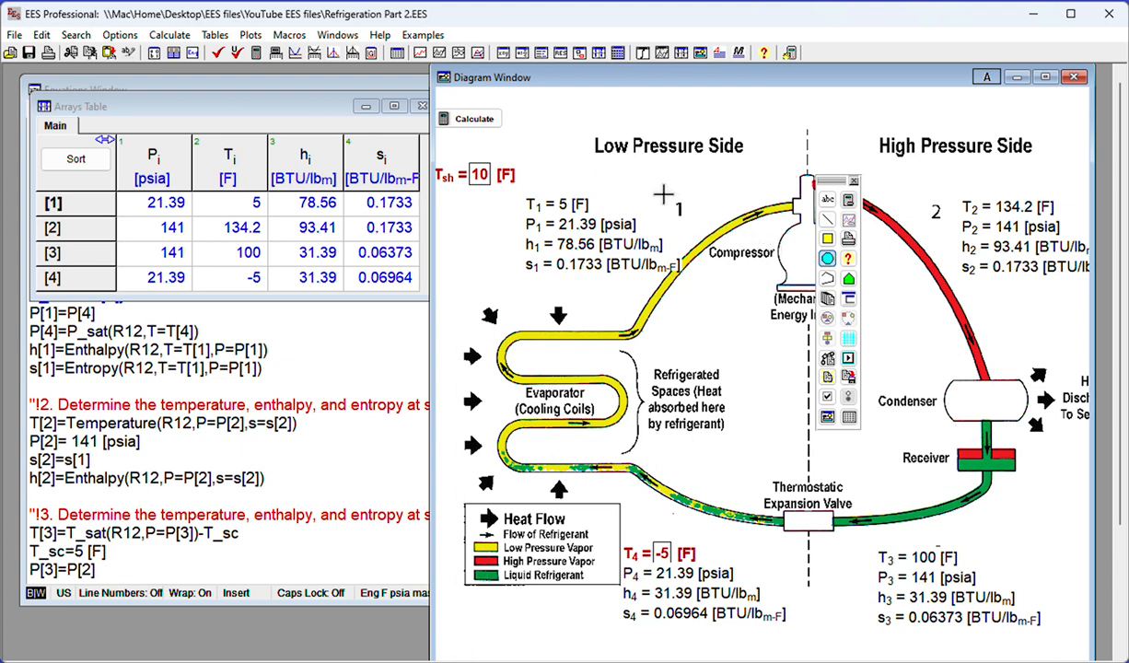
drag(663, 196, 695, 224)
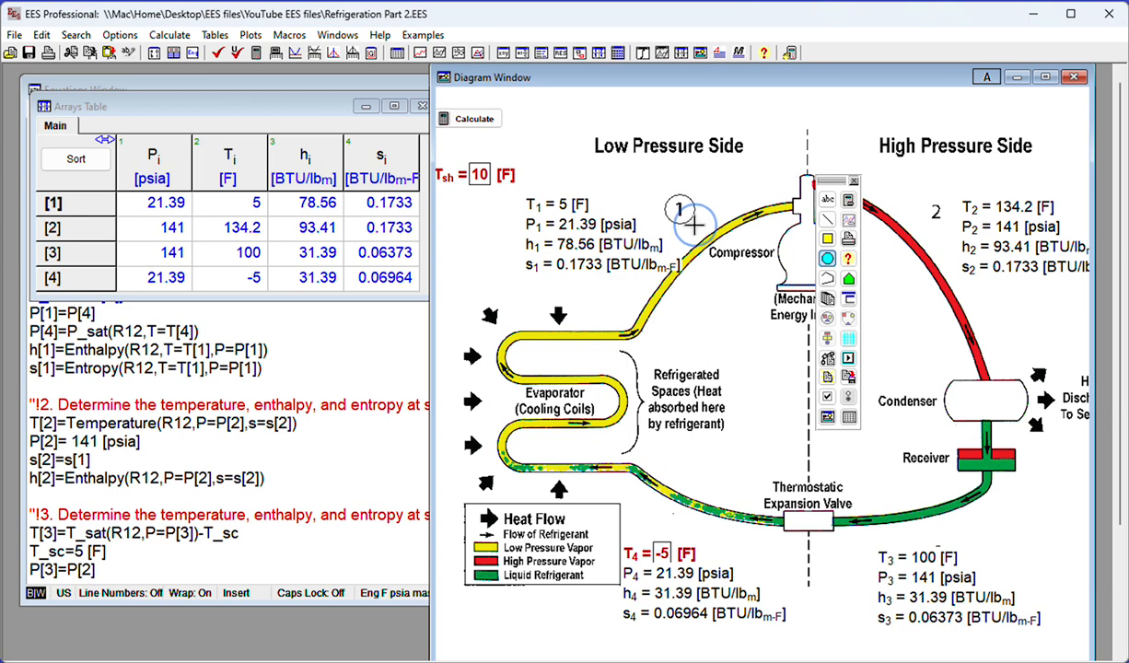
drag(694, 223, 695, 224)
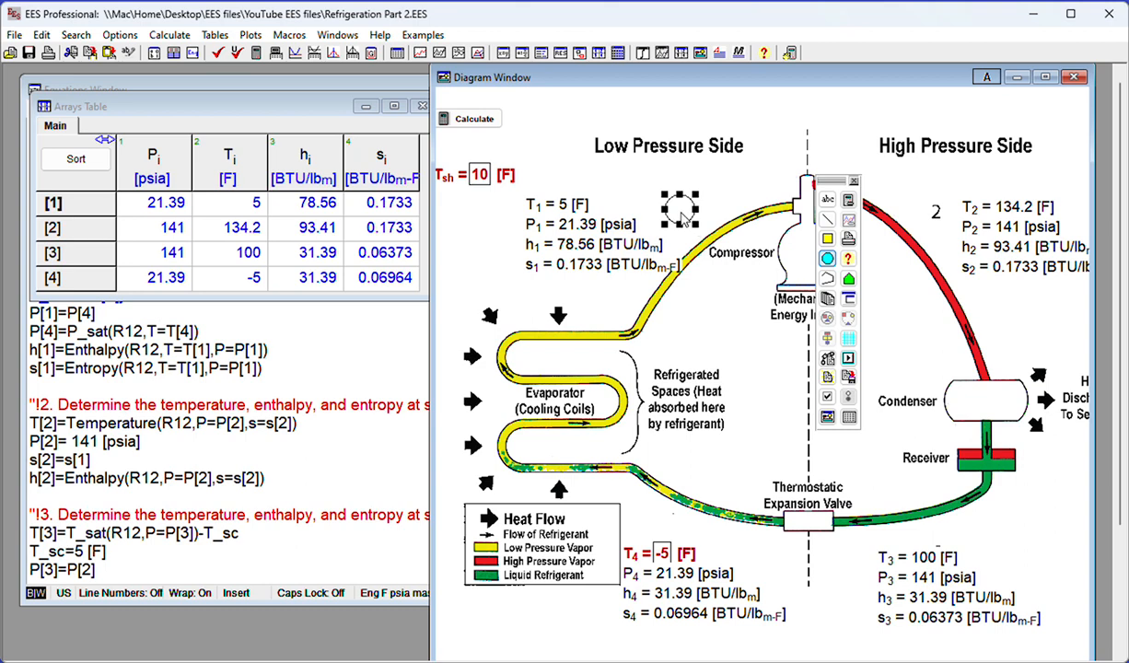
Make the circle around state number 1 transparent and give its outline a thicker line type
right_click(682, 210)
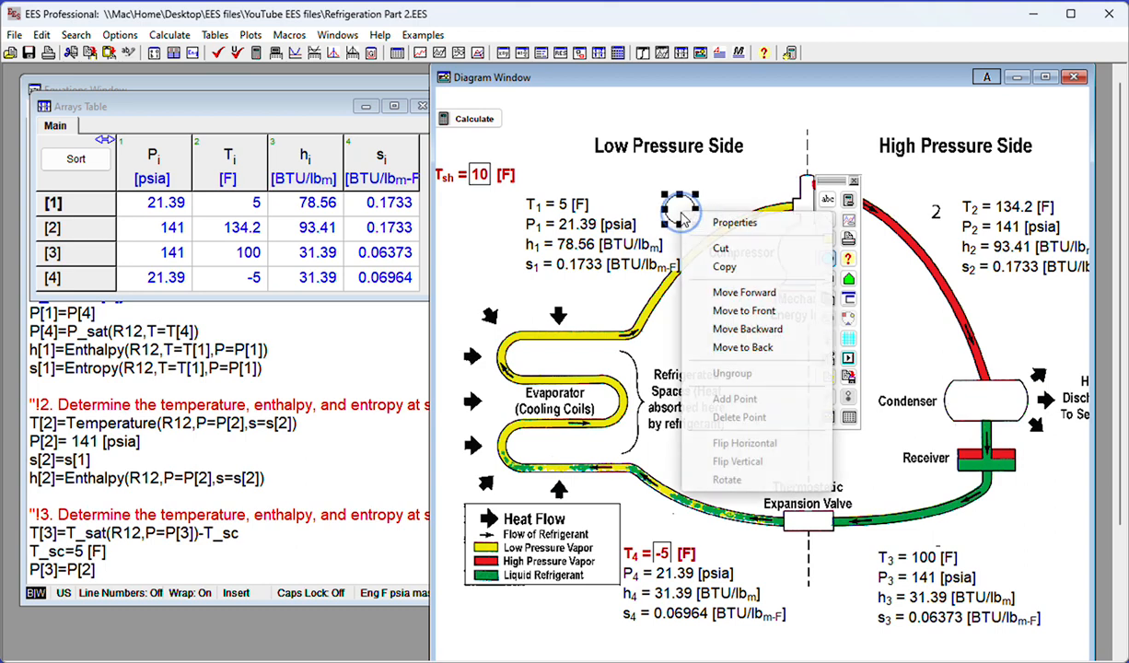
click(735, 225)
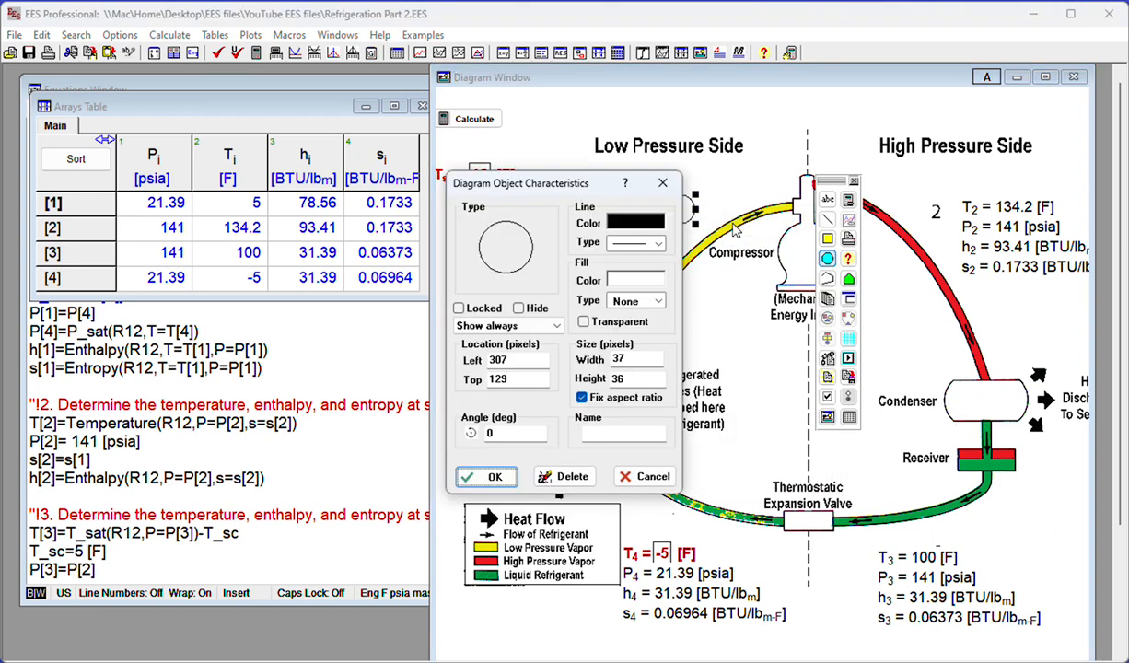
click(583, 322)
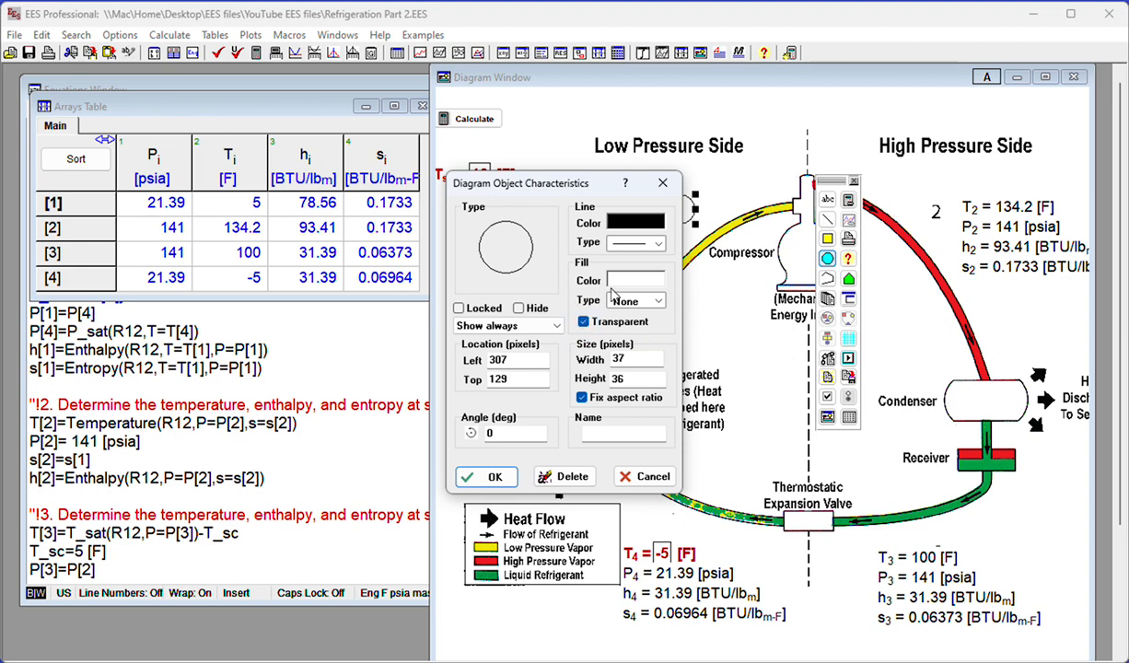
click(658, 242)
click(647, 271)
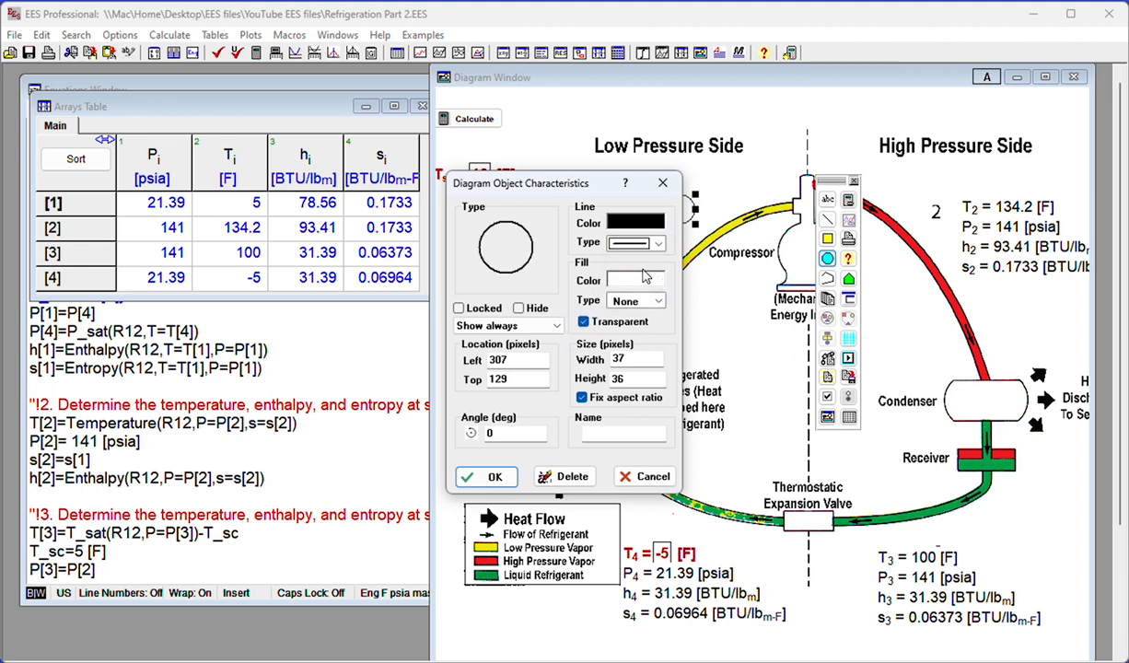
click(489, 475)
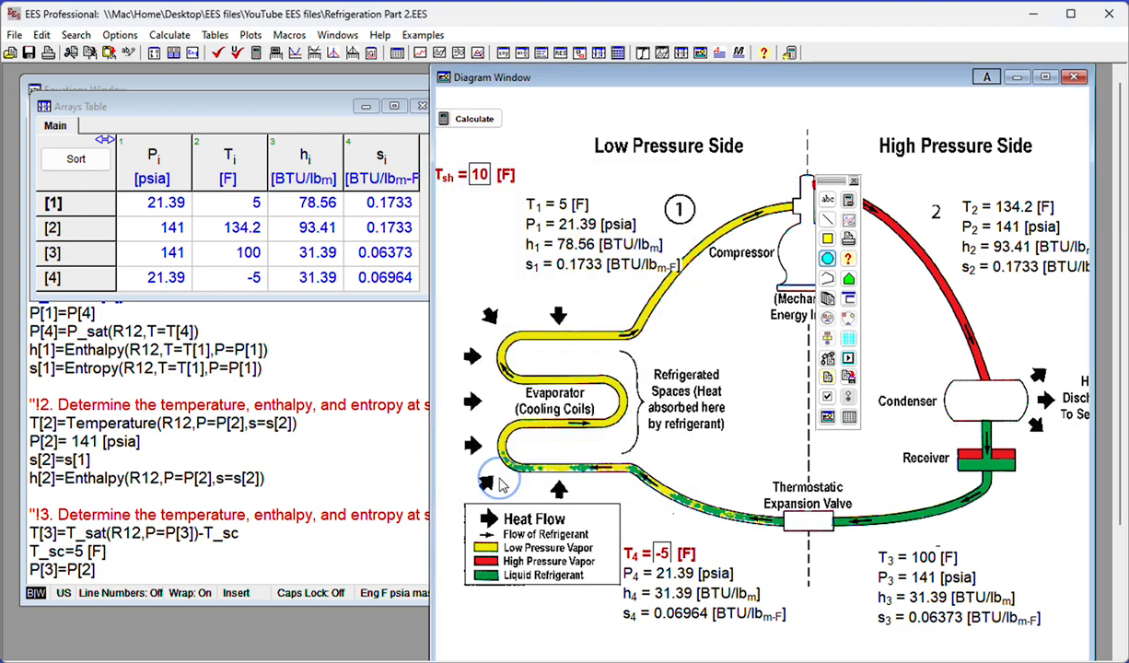
Duplicate the circle around state number 1 and place one copy around state number 2
click(681, 229)
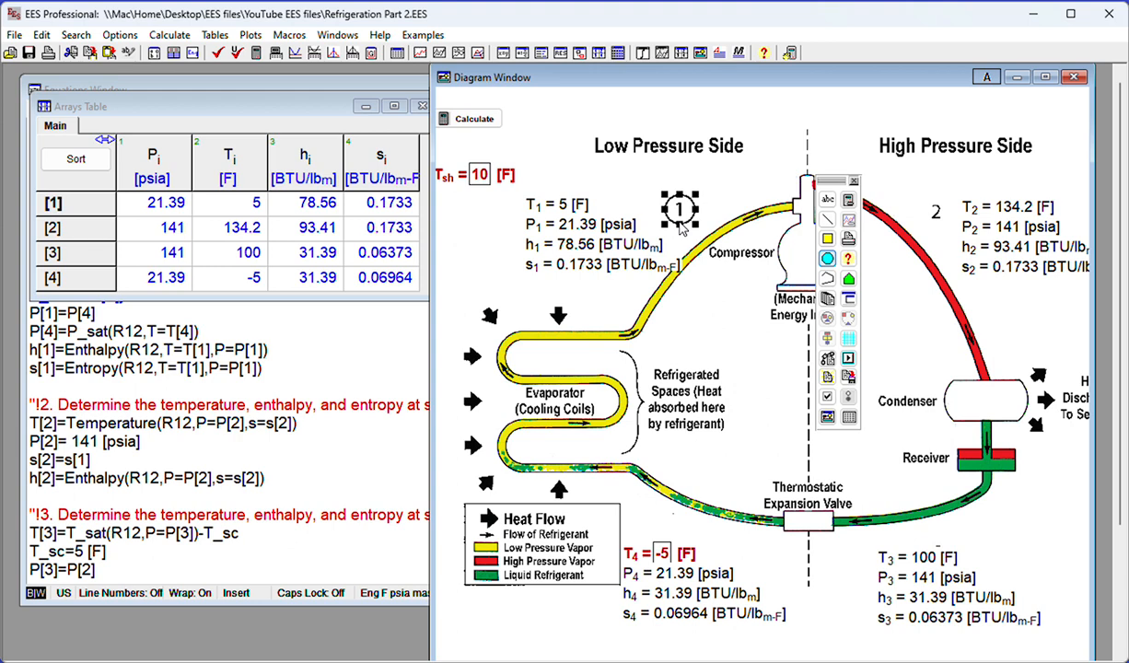
click(680, 225)
click(680, 220)
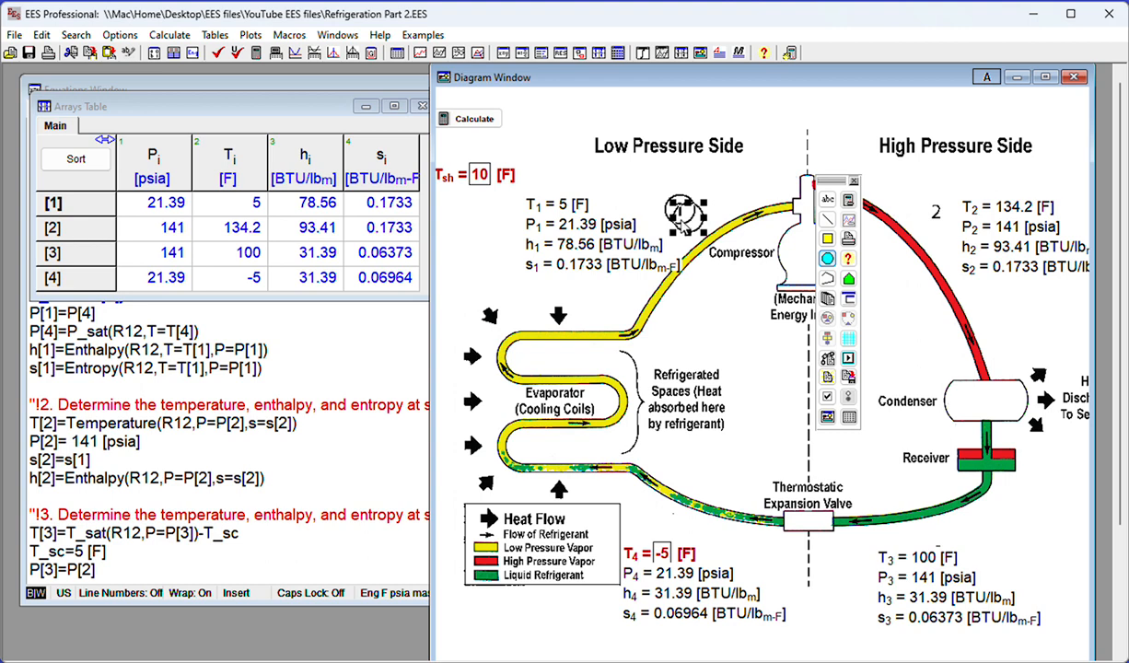
drag(673, 221, 948, 228)
click(944, 219)
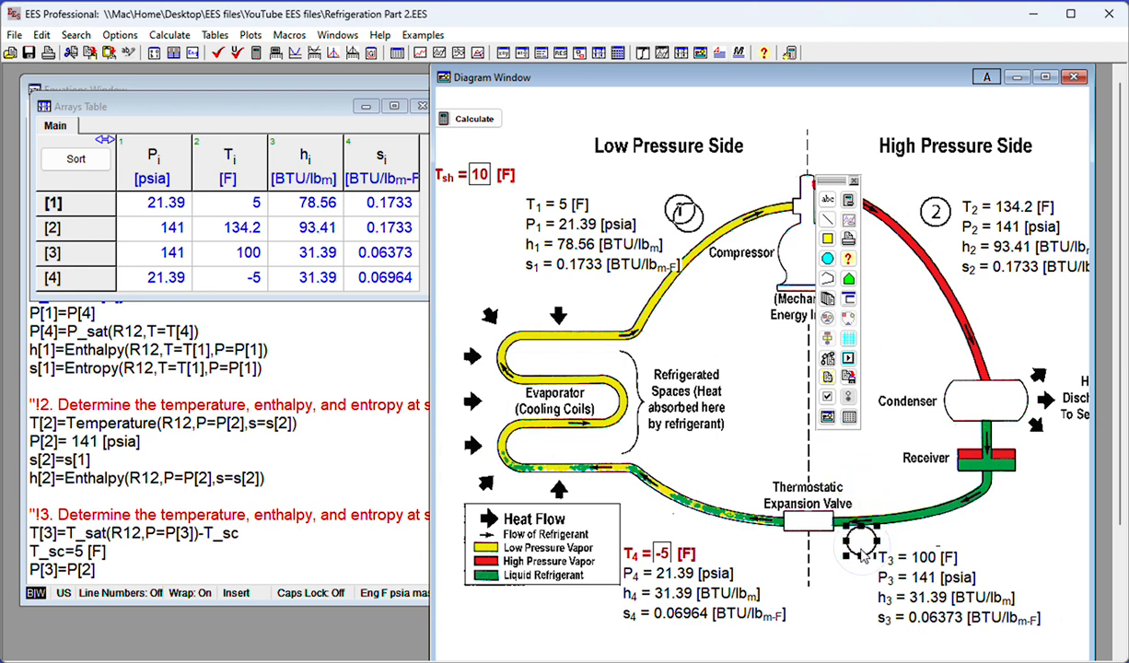
Move the four state 3 property items together left and slightly down, clear of the state number 3
click(893, 559)
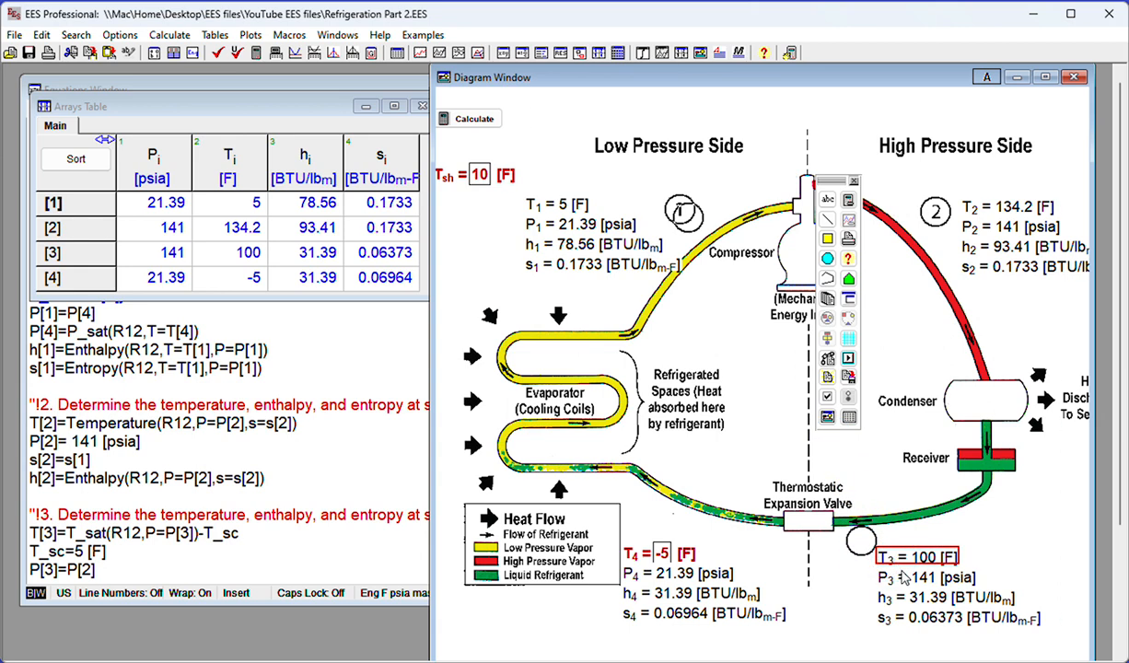
shift+click(903, 579)
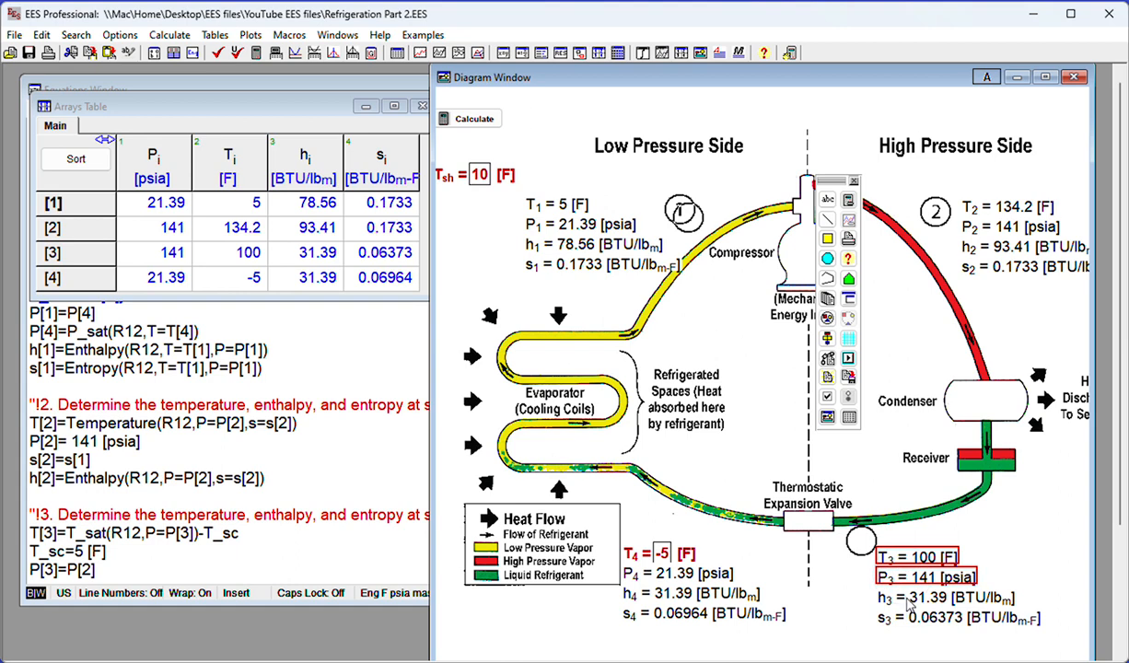
shift+click(905, 597)
shift+click(903, 615)
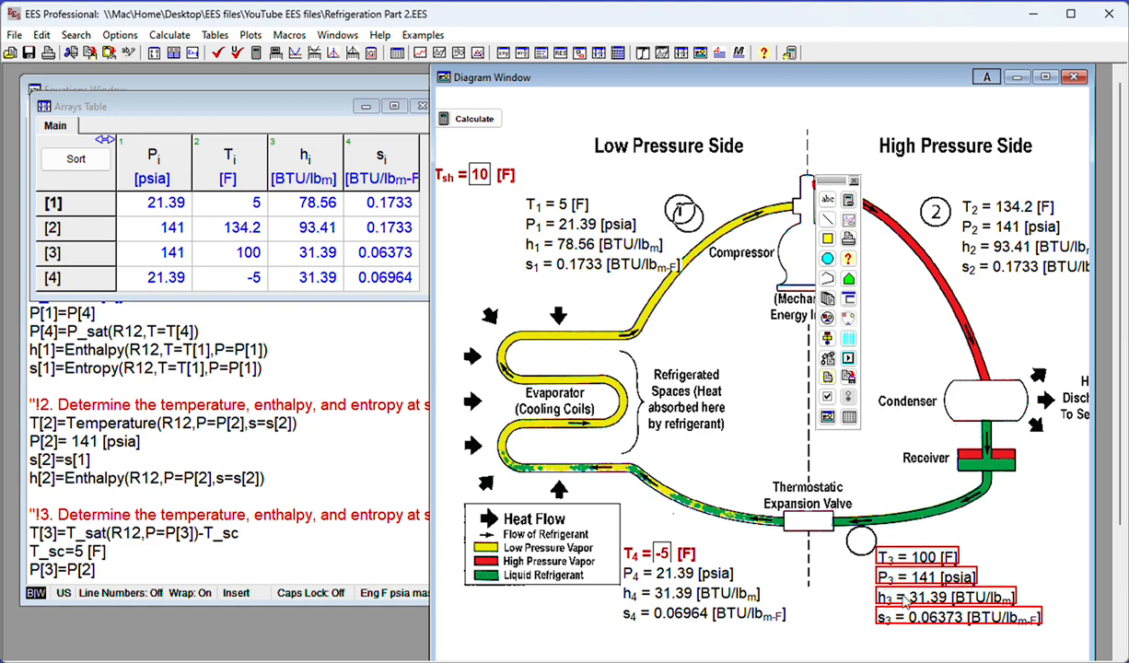
drag(895, 565, 856, 573)
Place the spare circle copy below the expansion valve around state number 3
click(817, 542)
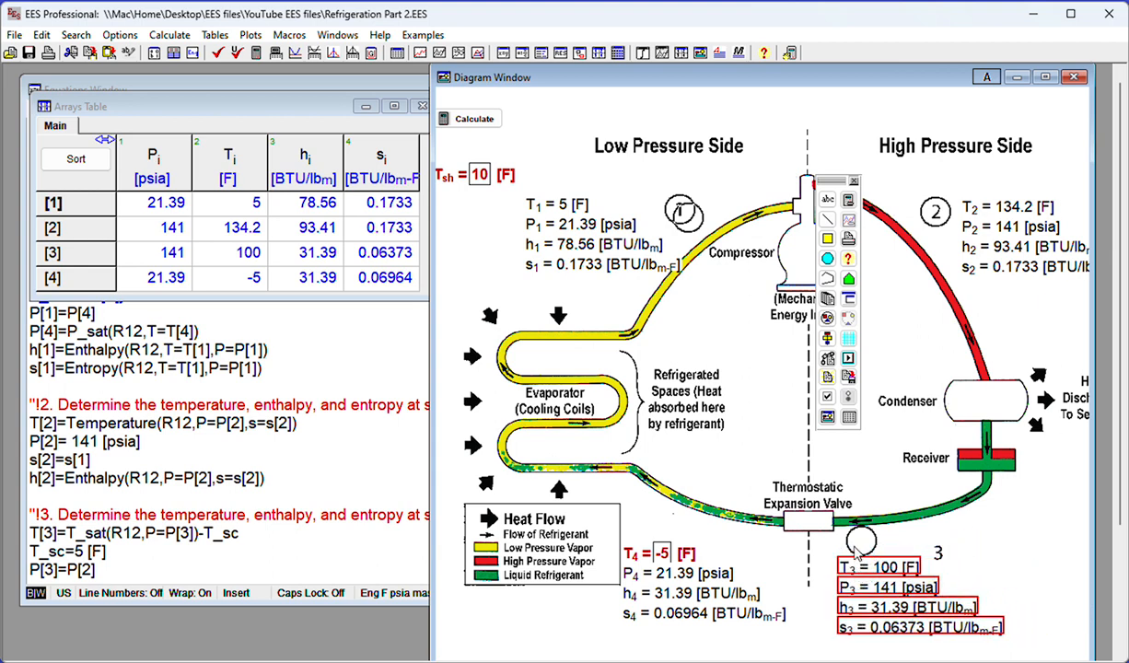
click(935, 553)
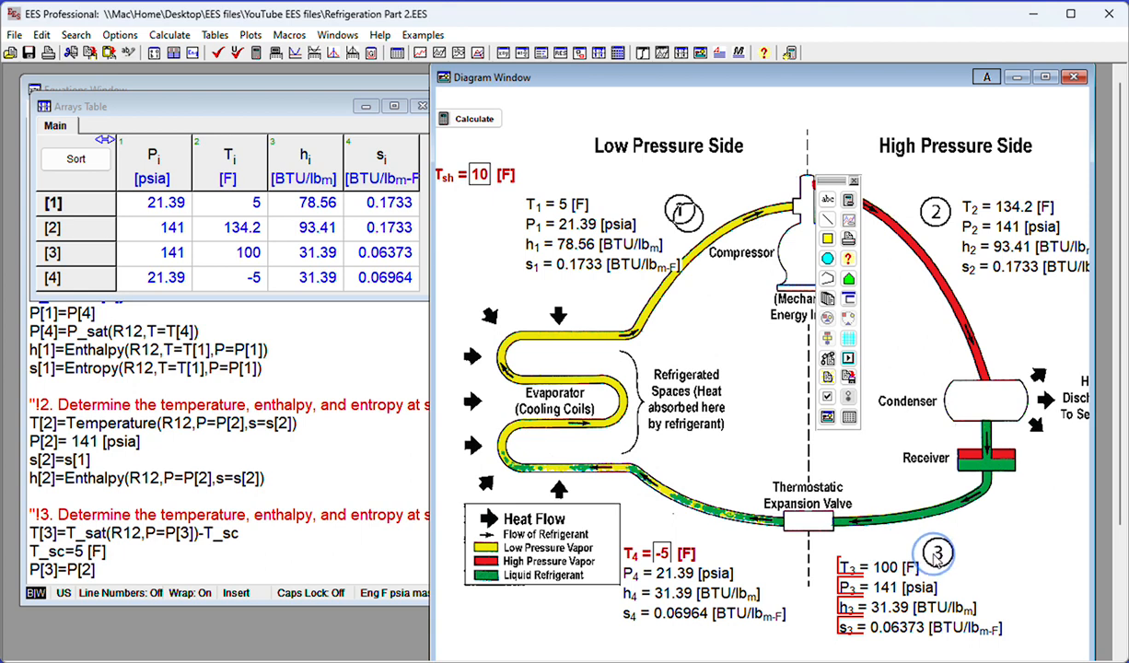
click(935, 552)
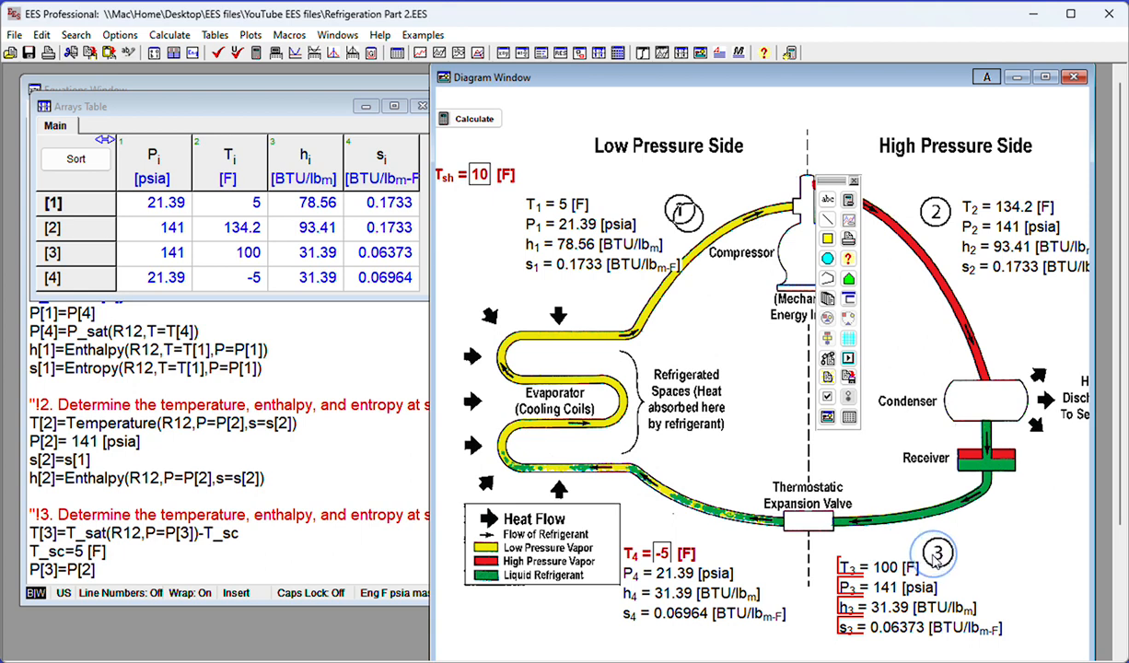
Move the four state 4 property items together slightly down, clear of the state number 4
click(635, 566)
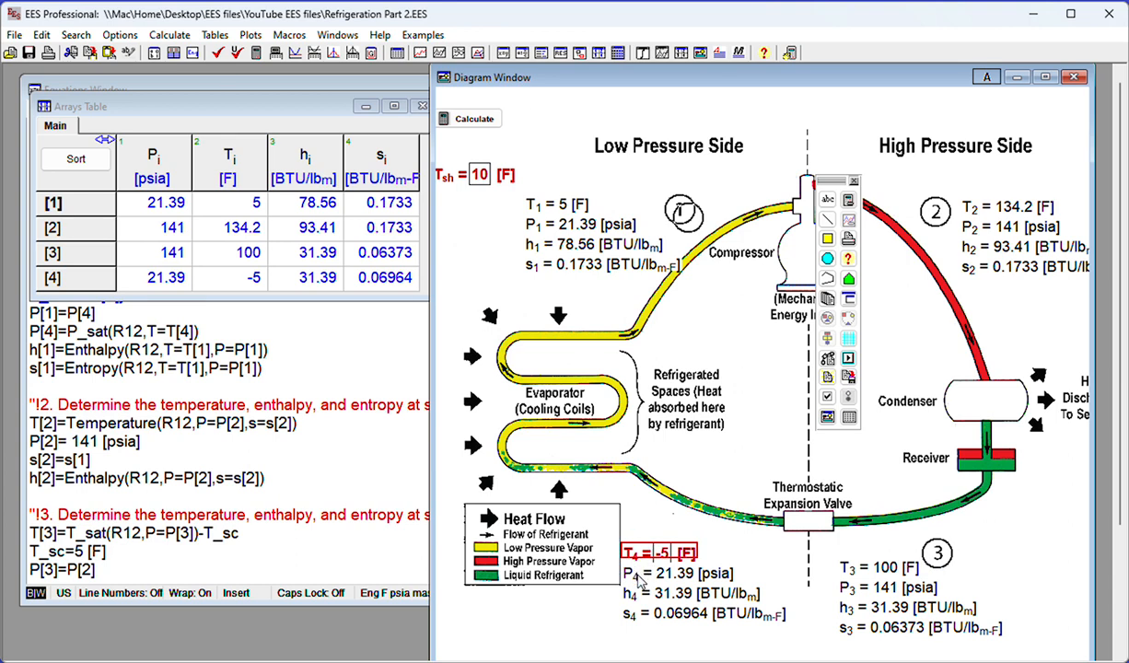
shift+click(633, 574)
shift+click(629, 593)
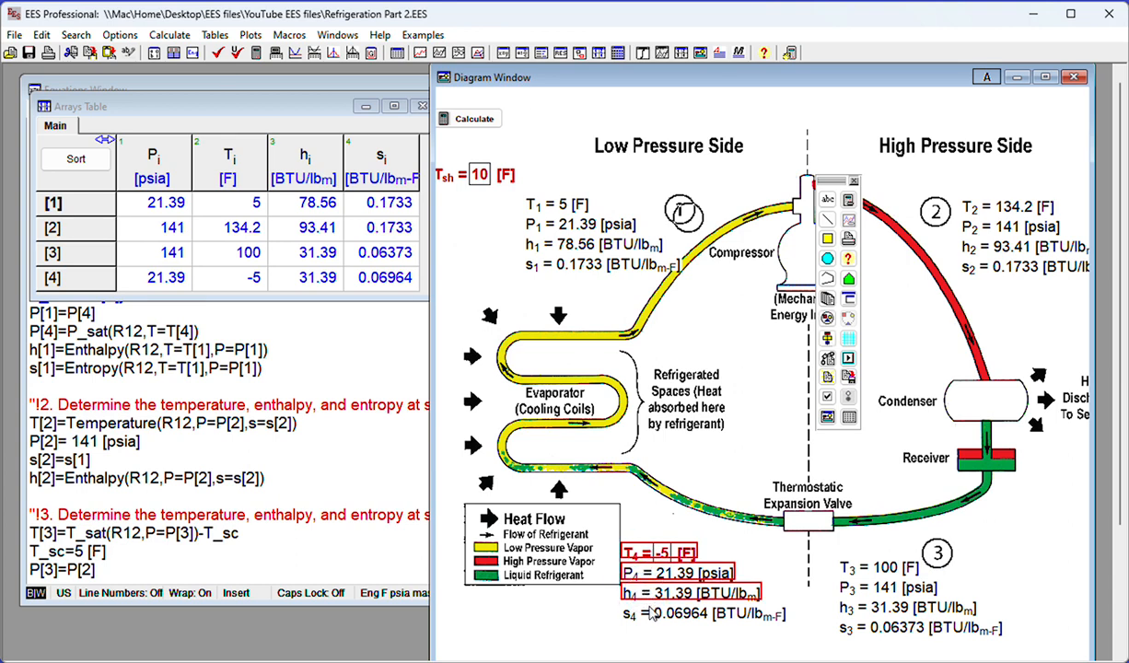
shift+click(649, 614)
drag(651, 555, 650, 579)
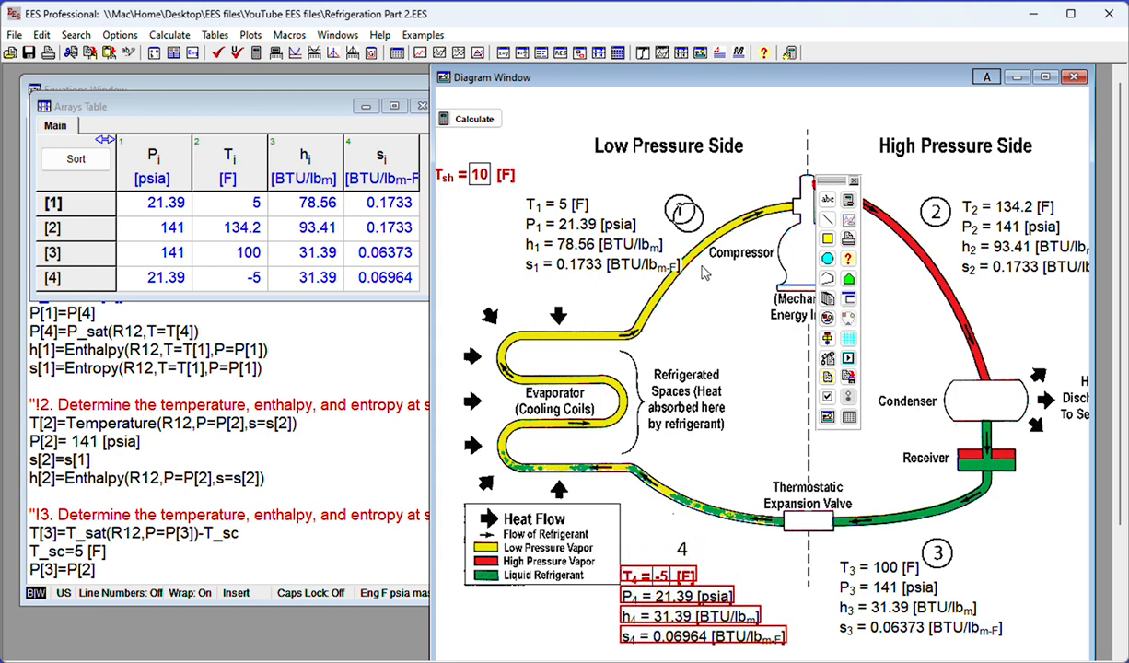
Place the remaining circle copy around state number 4 and switch the diagram out of development mode
click(654, 219)
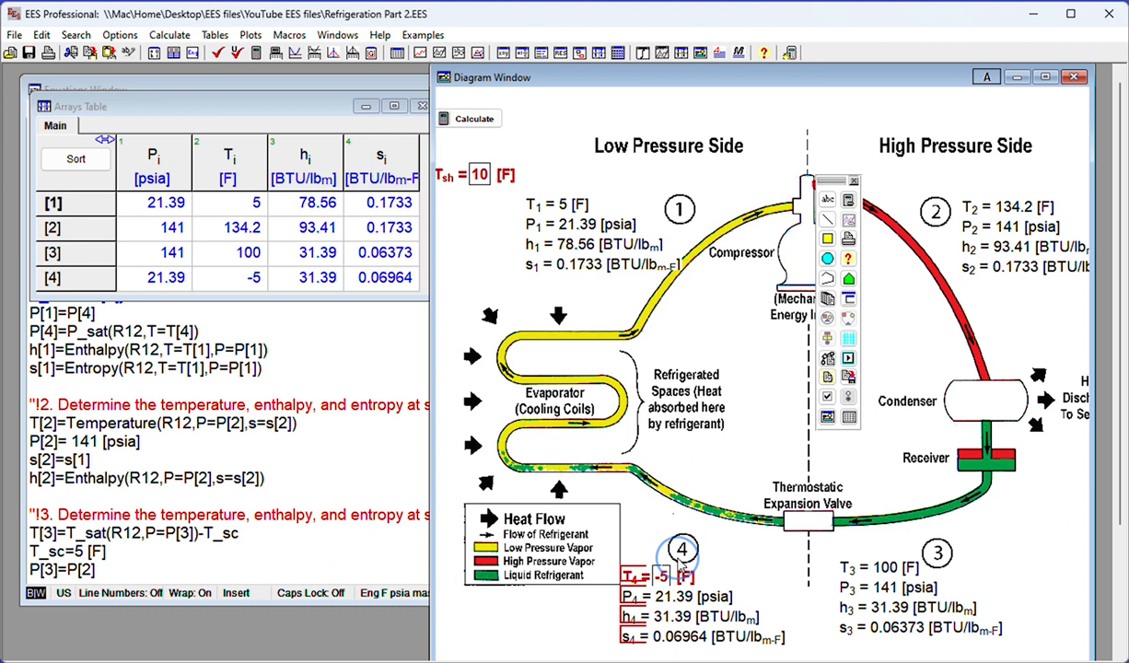
click(681, 551)
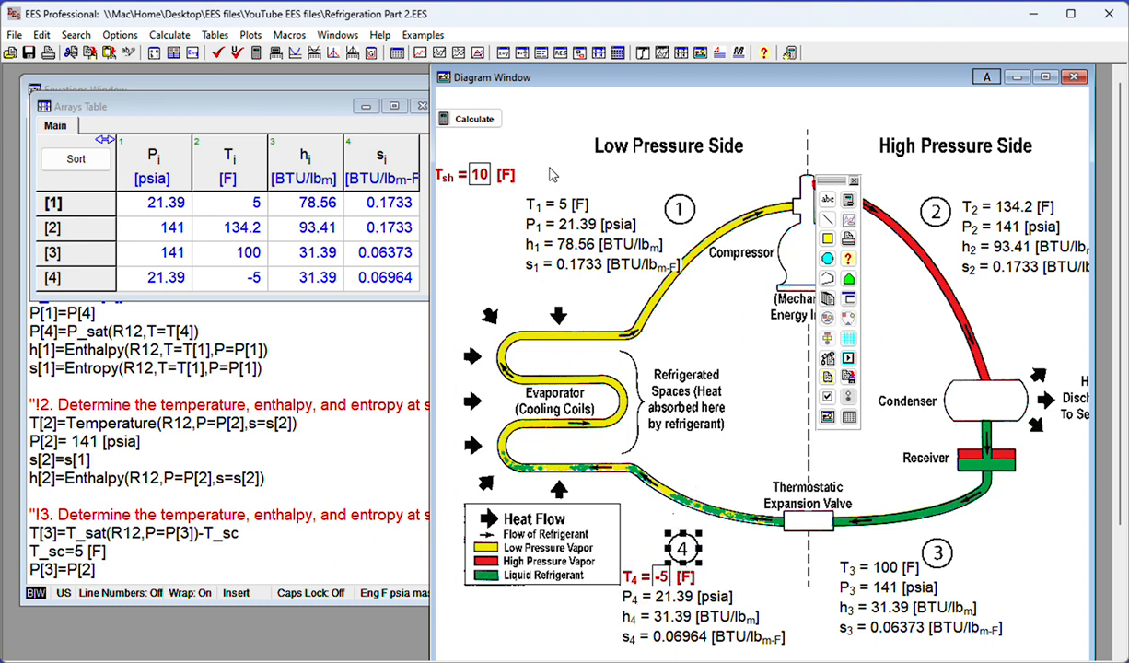
click(993, 80)
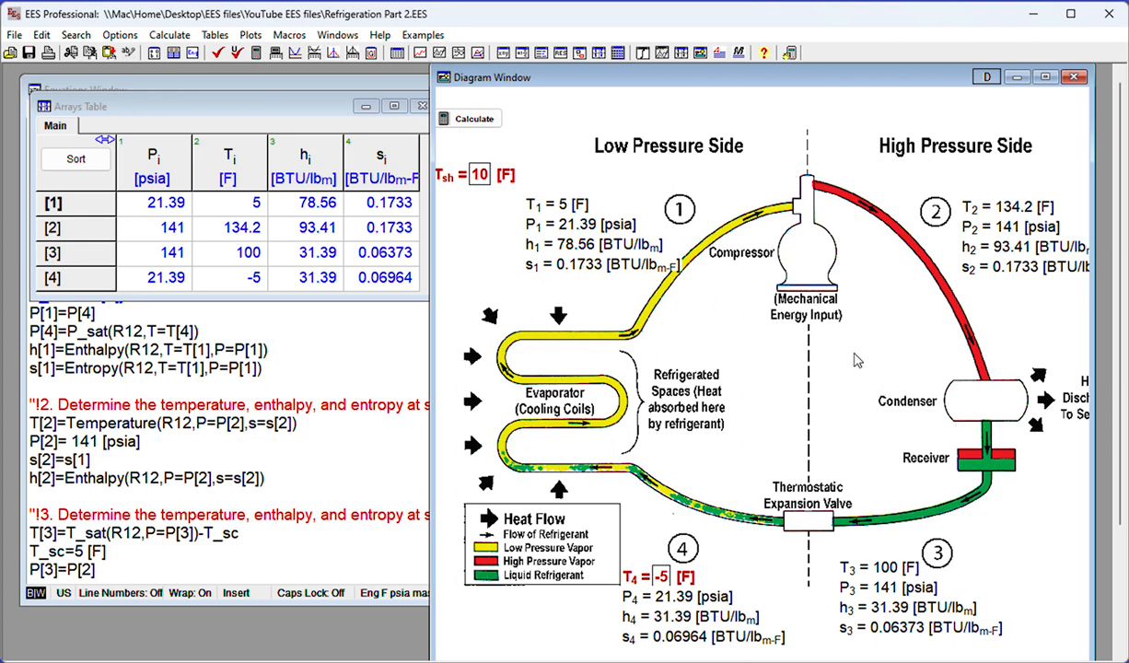
Comment out the equation P[2]= 141 [psia] with curly braces in the Equations Window's state 2 section
click(352, 367)
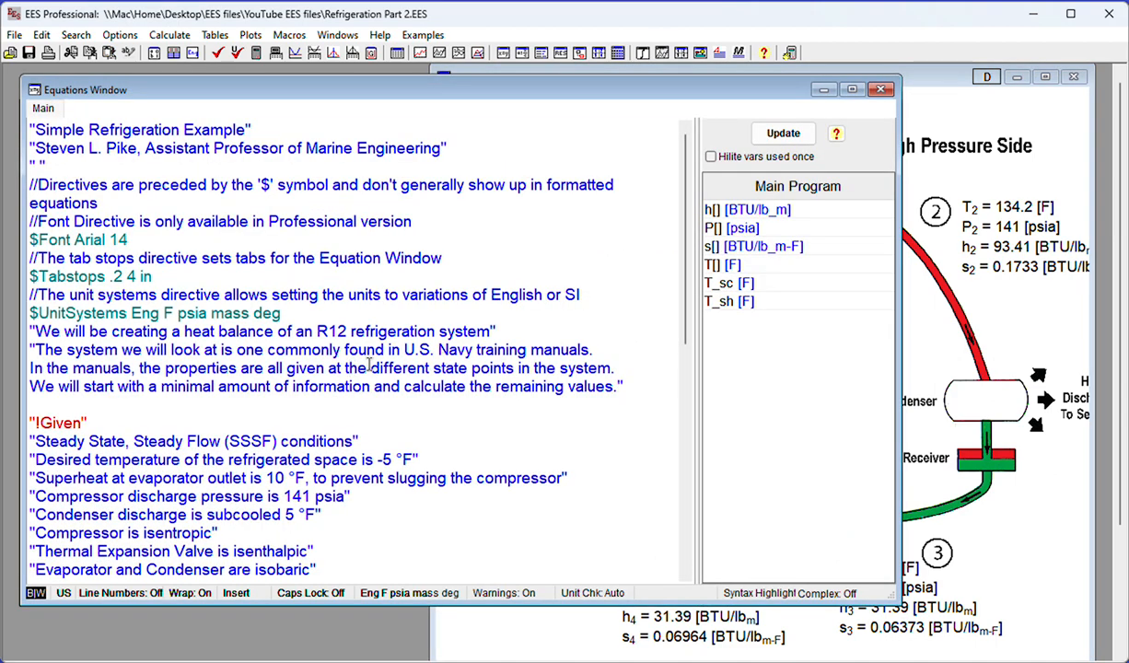
scroll(419, 418, down, 9)
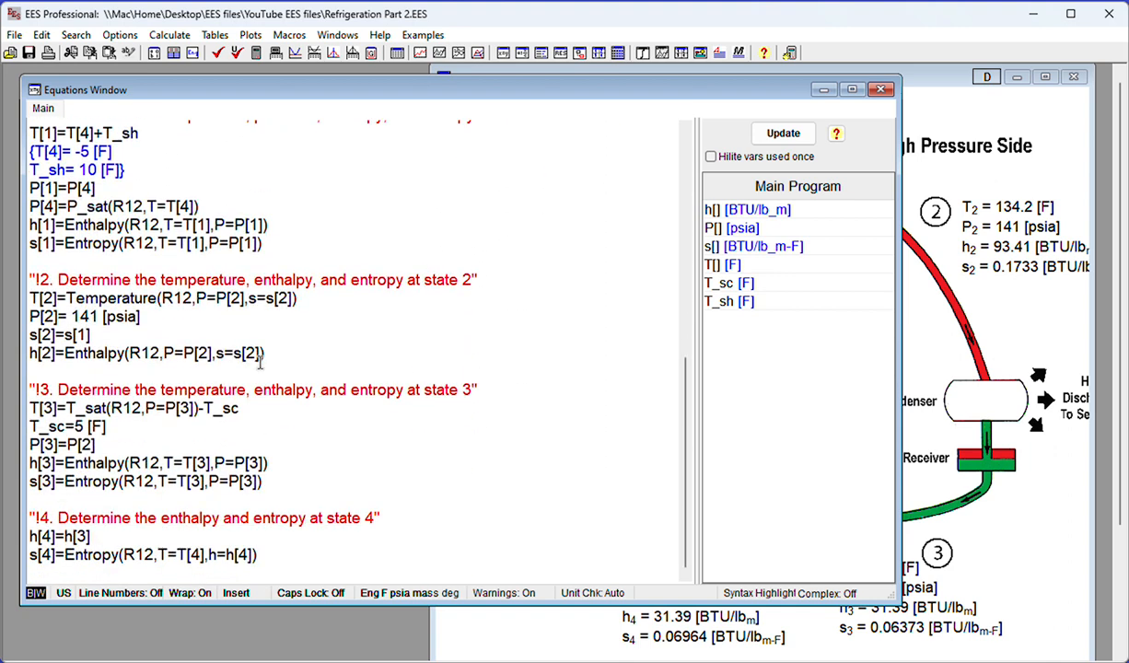
drag(153, 316, 26, 317)
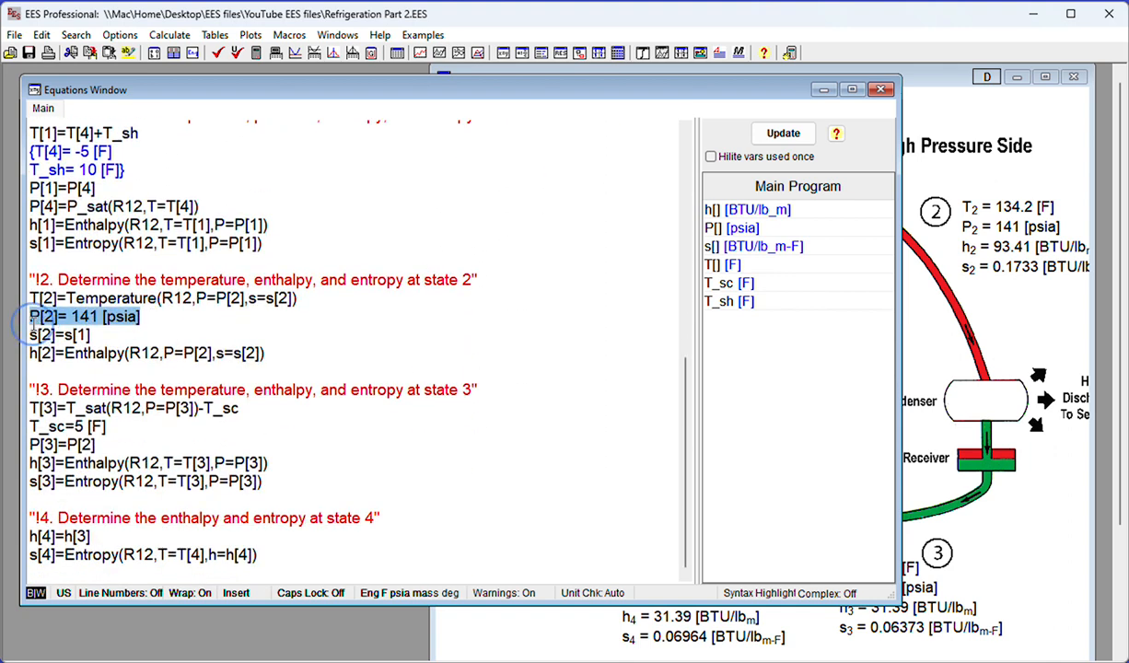
right_click(78, 321)
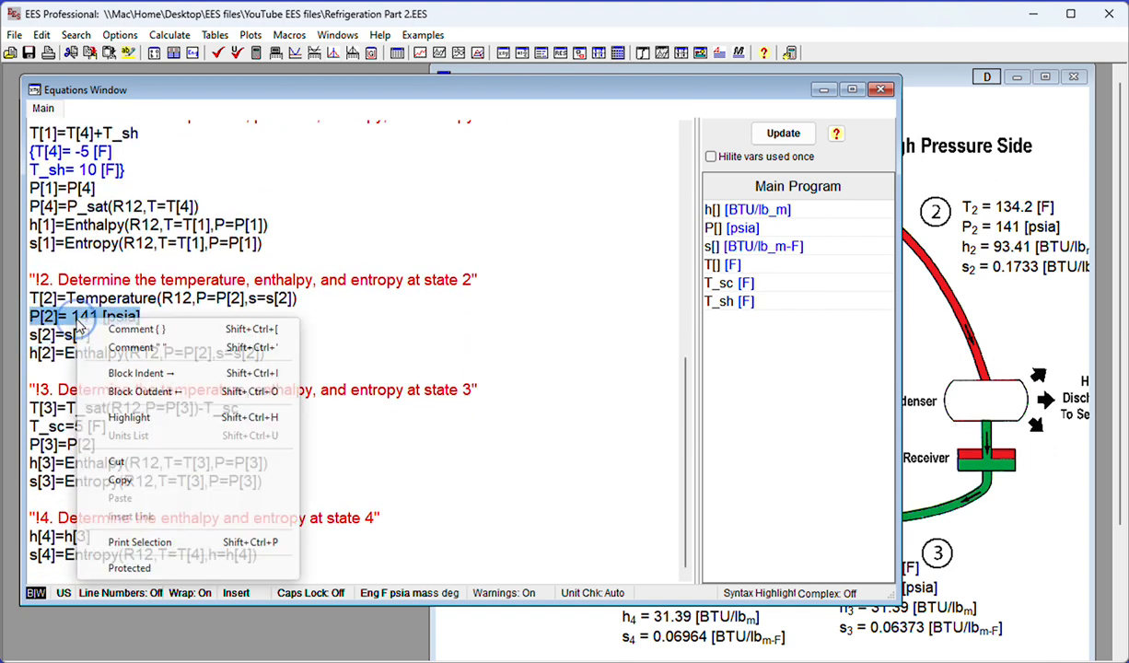
click(120, 328)
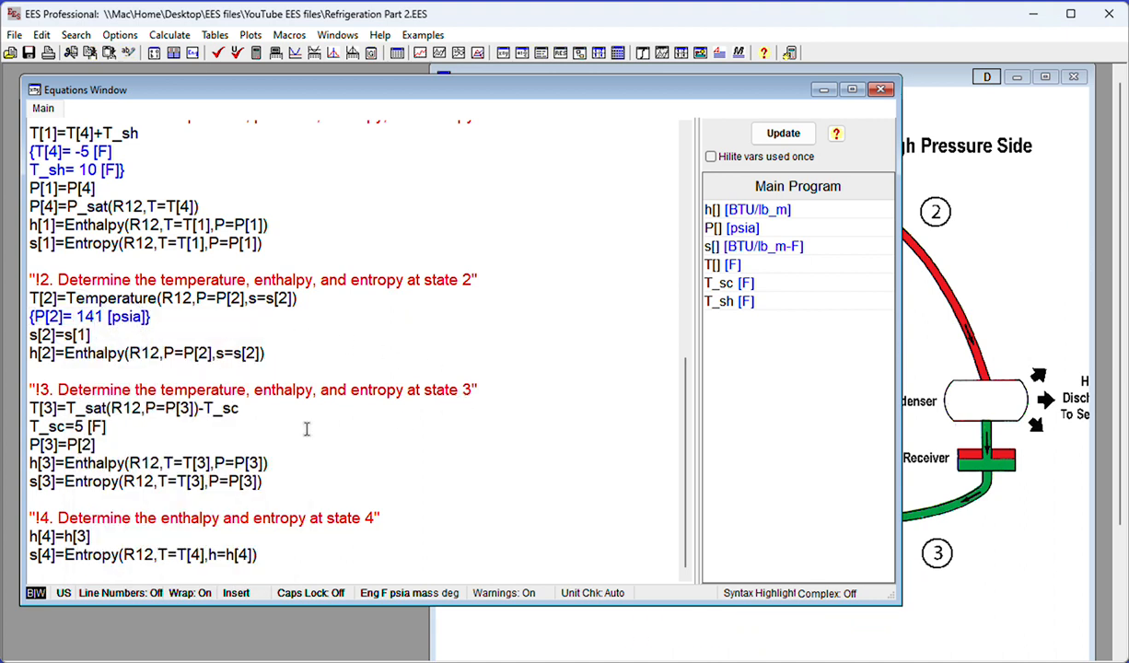
Comment out the equation T_sc=5 [F] with curly braces in the state 3 section
drag(108, 426, 27, 427)
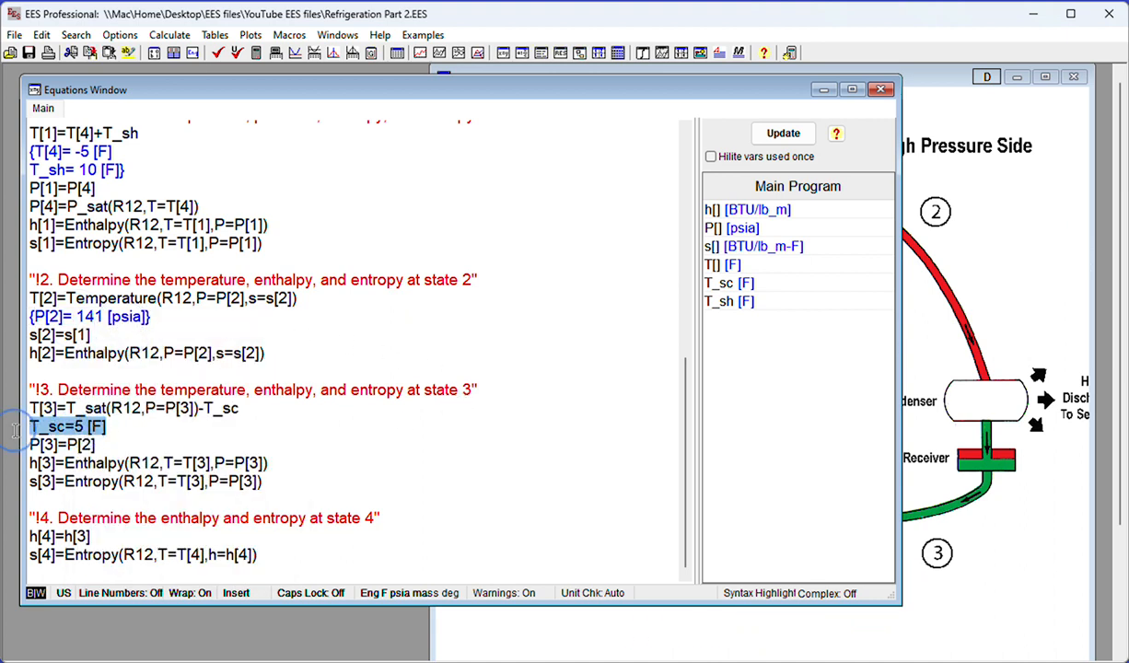
right_click(44, 429)
click(88, 437)
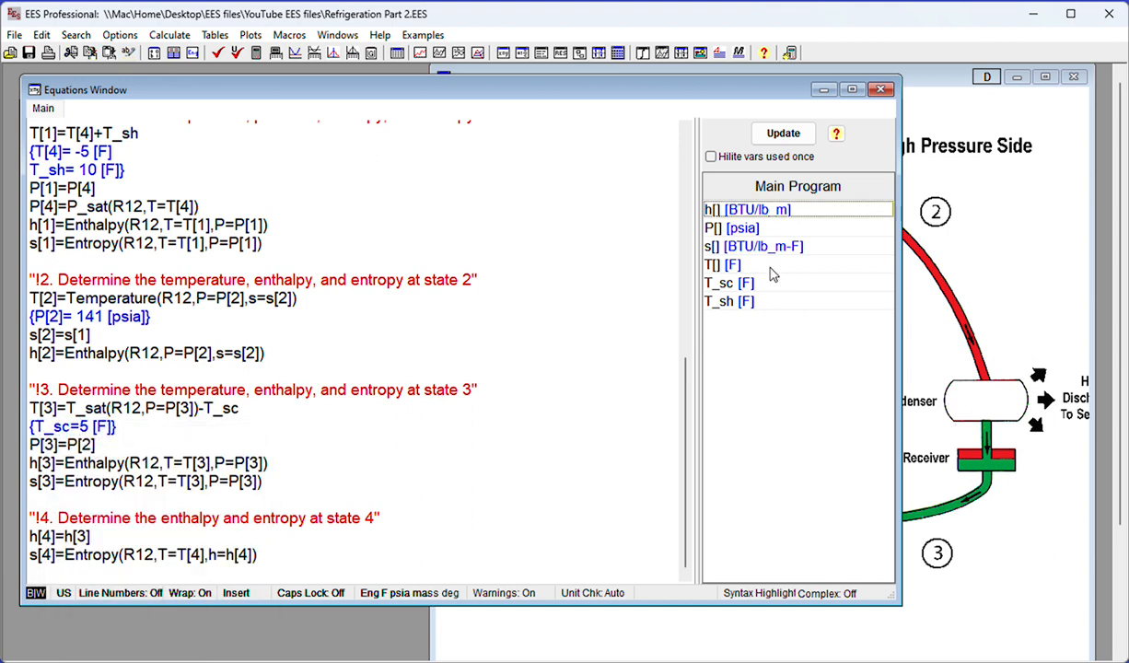
Return the Diagram Window to development mode and add an input variable item for P[2] with its name and units
click(995, 228)
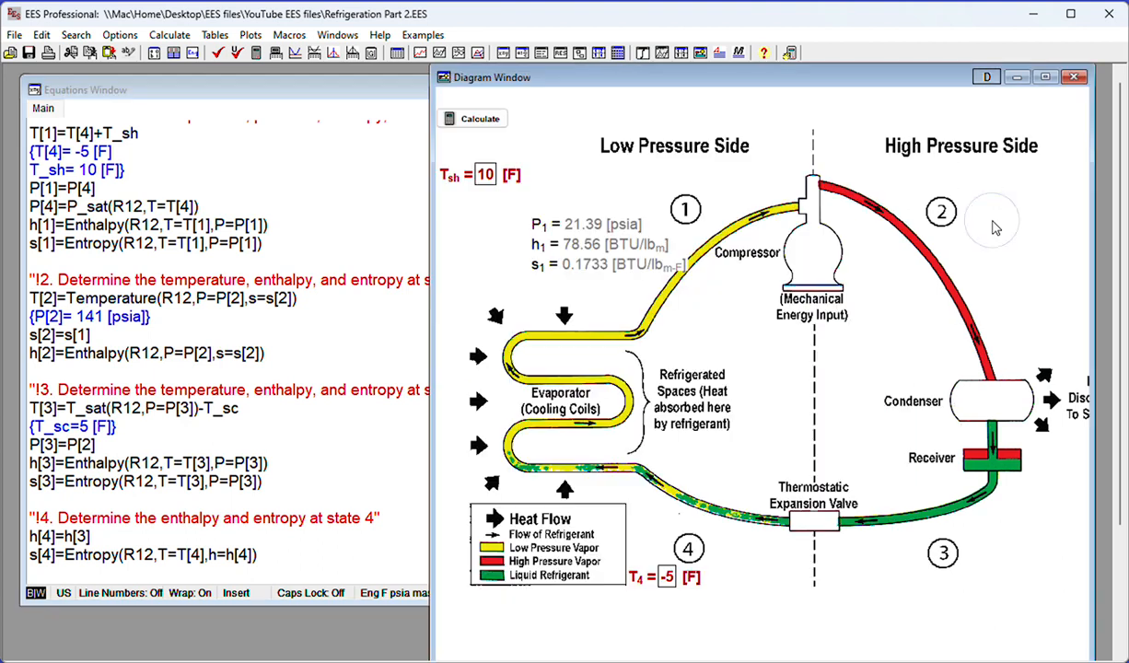
click(981, 79)
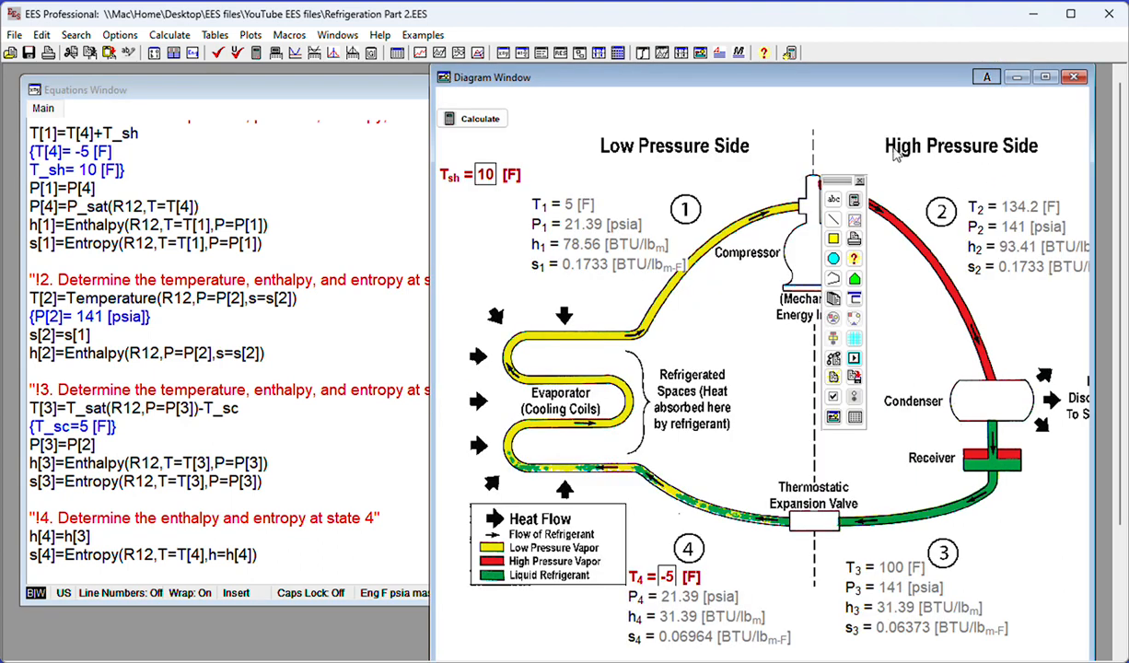
click(834, 200)
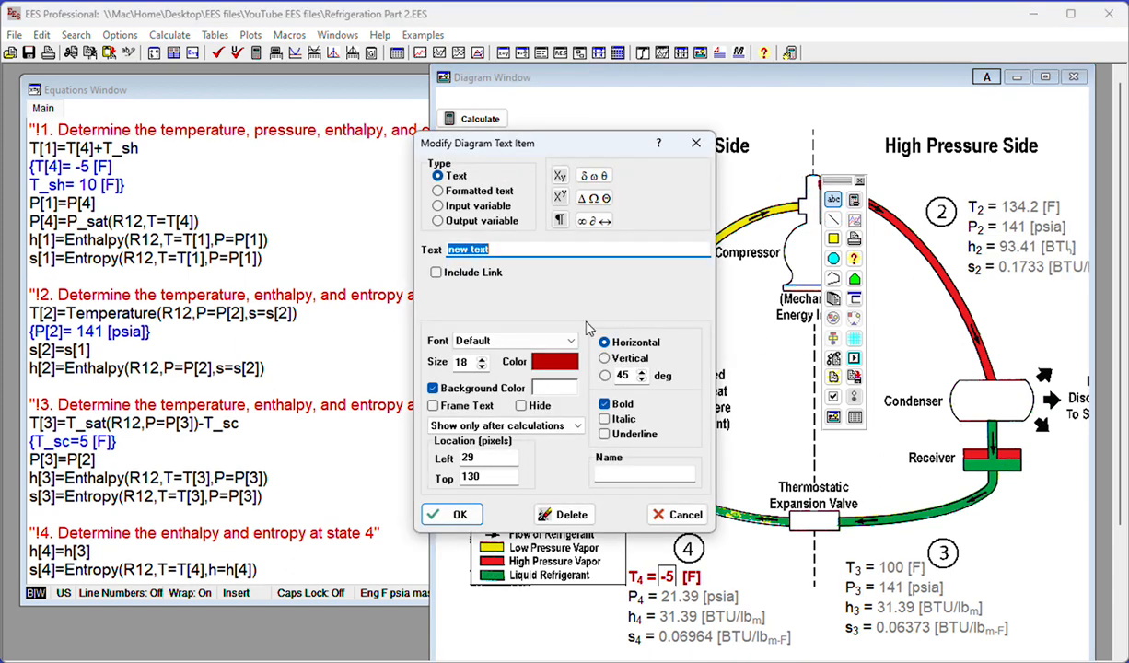
click(439, 207)
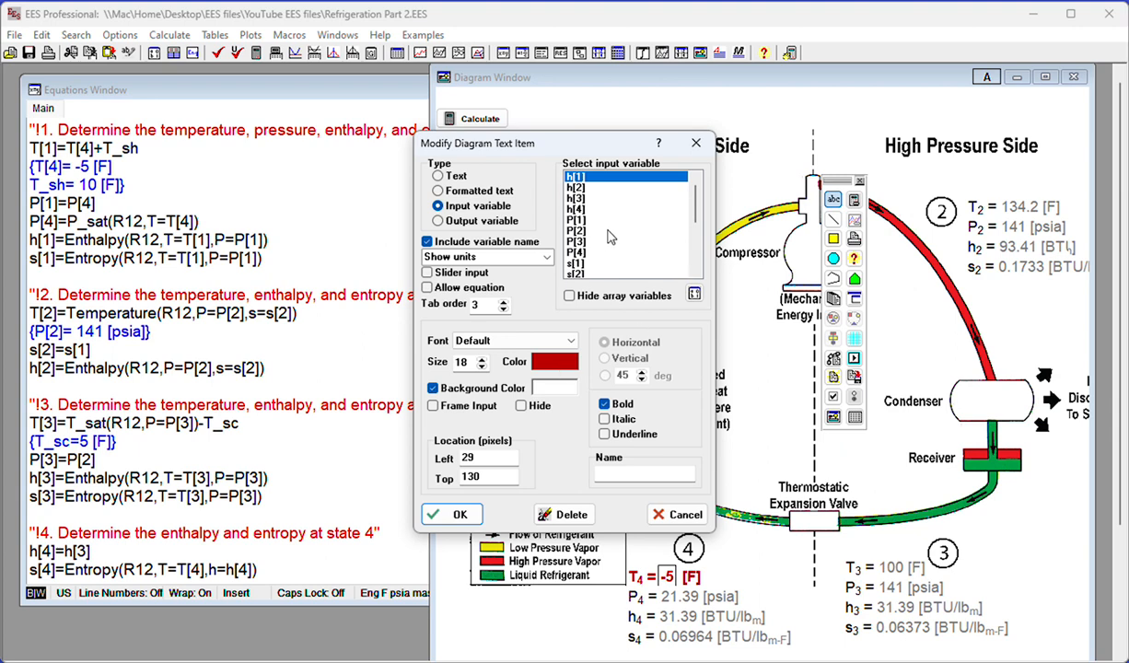
click(584, 230)
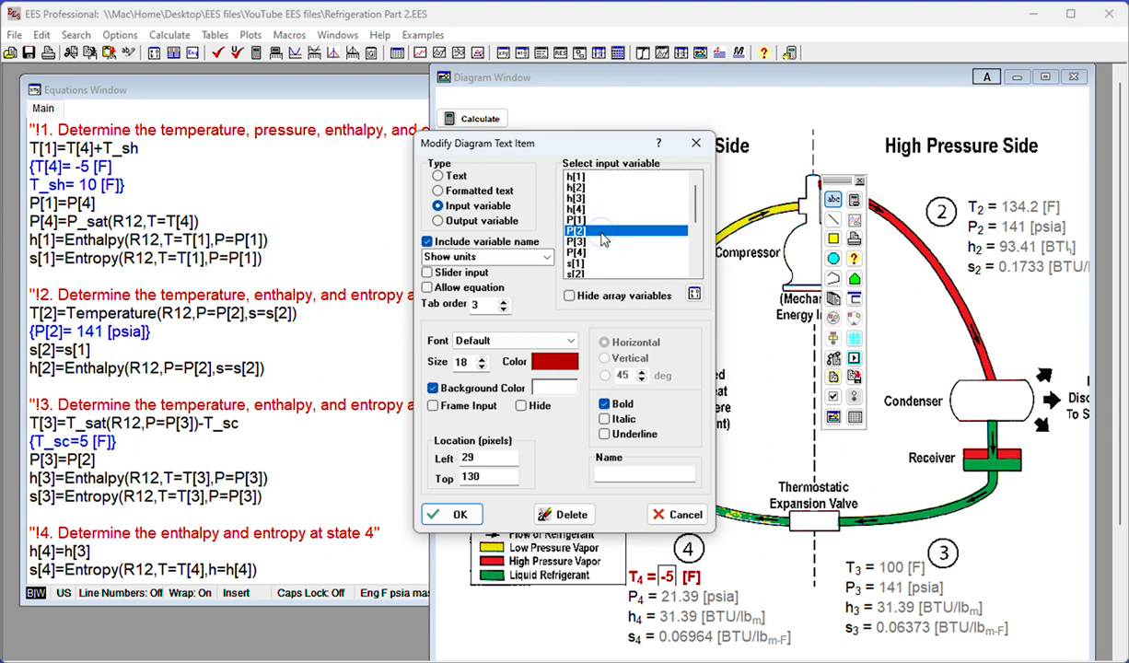
click(451, 513)
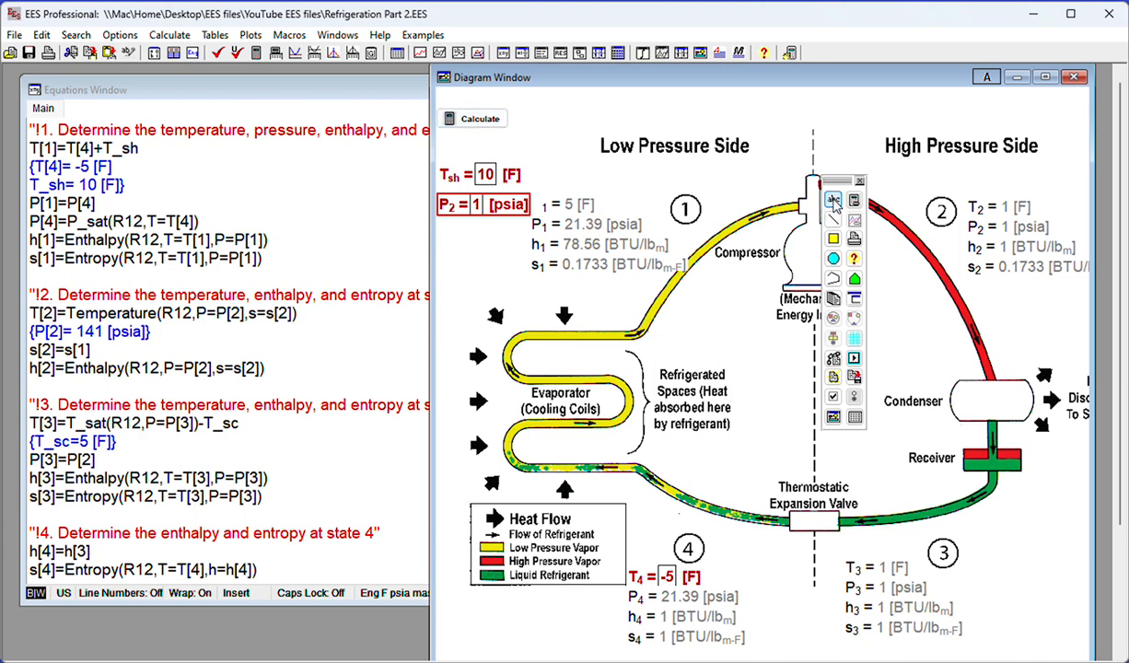
Add an input variable item for T_sc with its name and units to the diagram
click(450, 235)
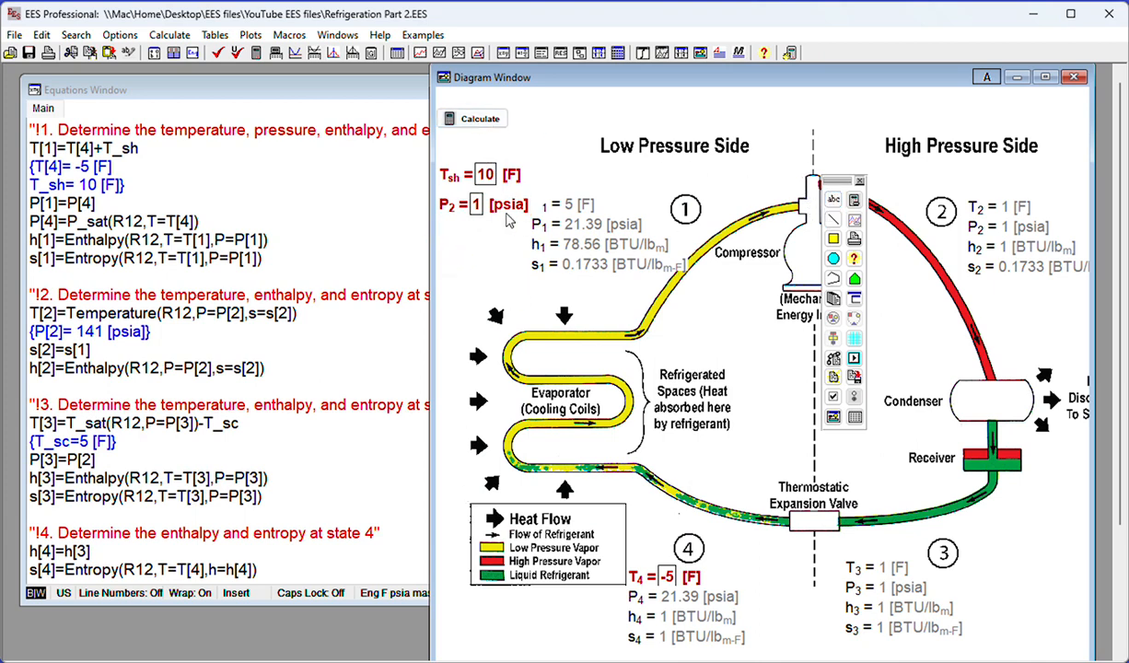
click(834, 198)
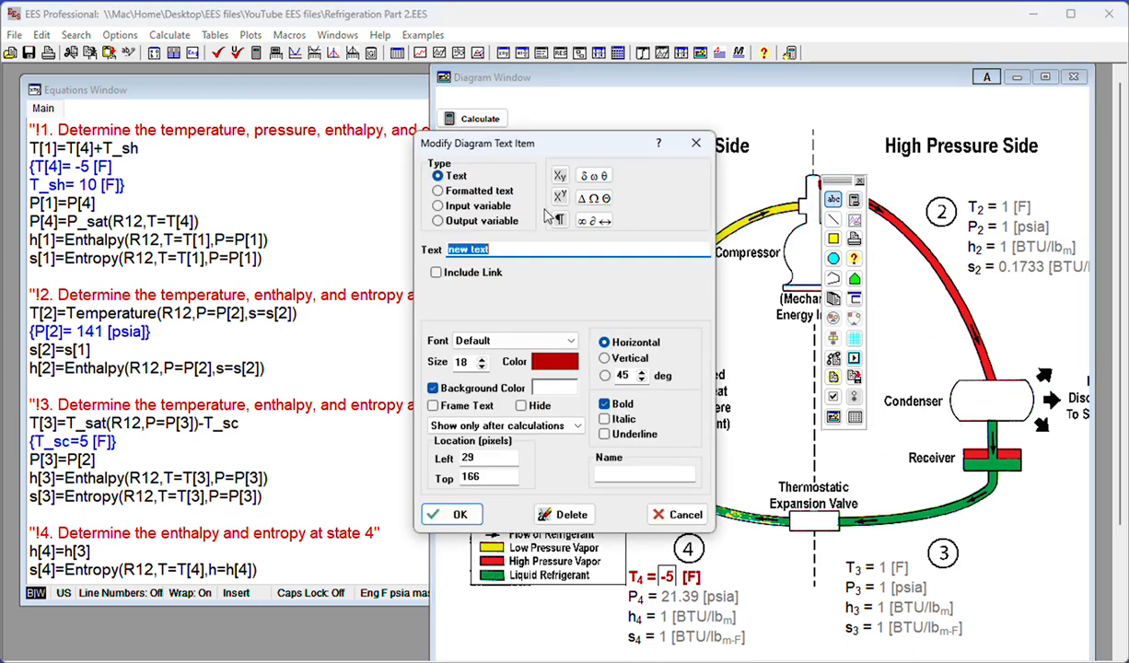
click(439, 207)
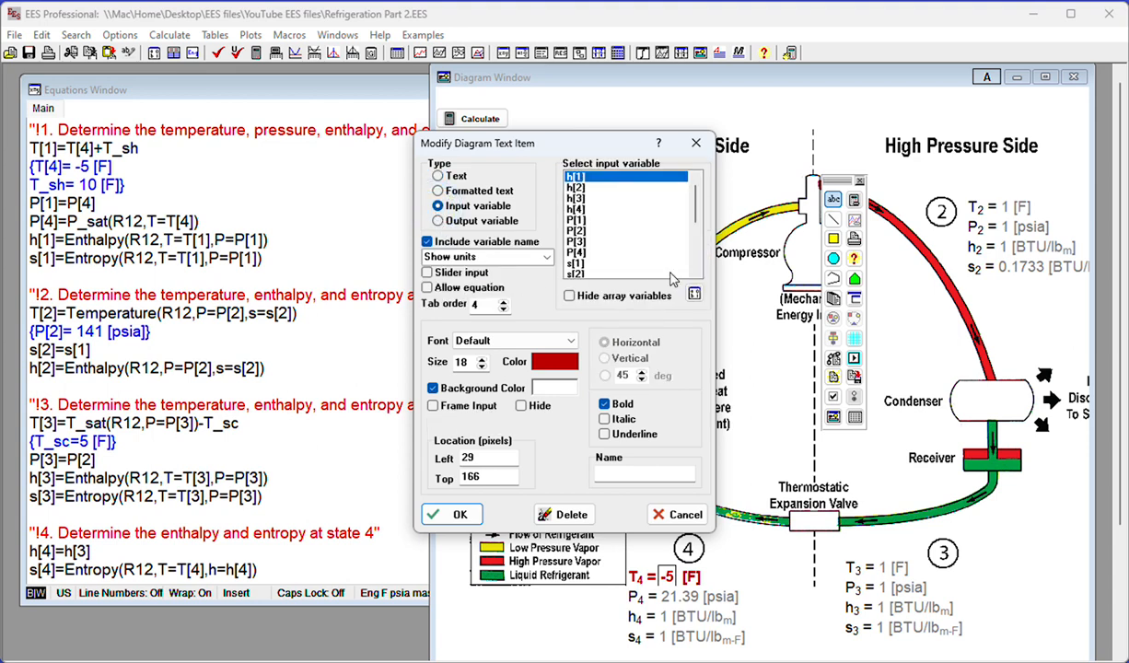
click(697, 264)
scroll(664, 249, down, 1)
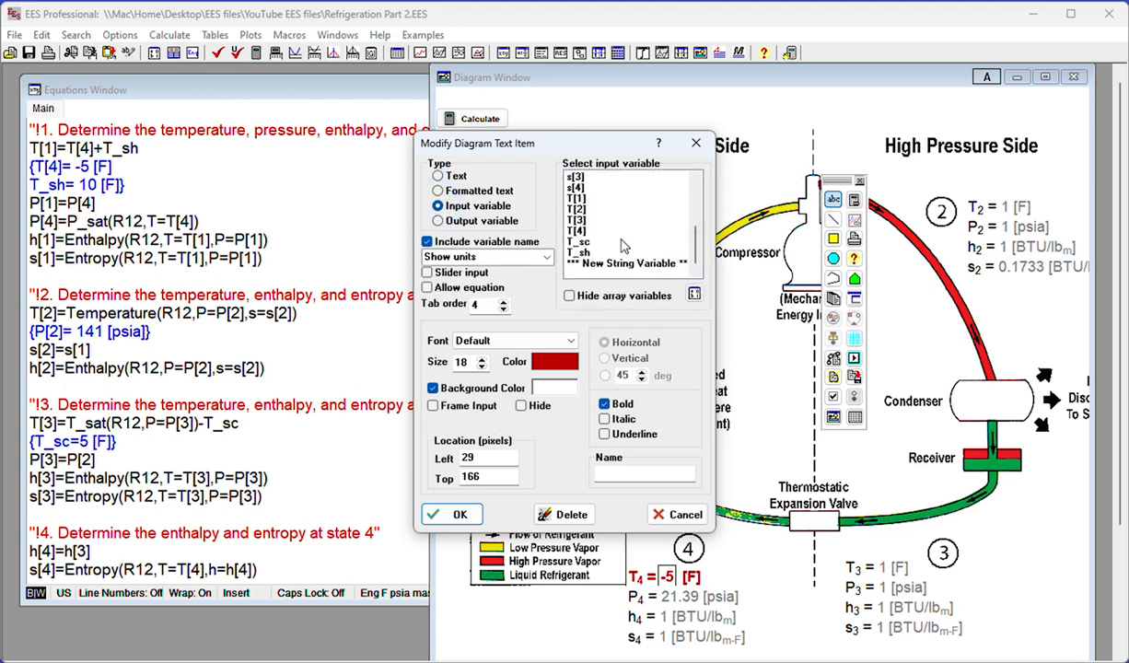
click(580, 241)
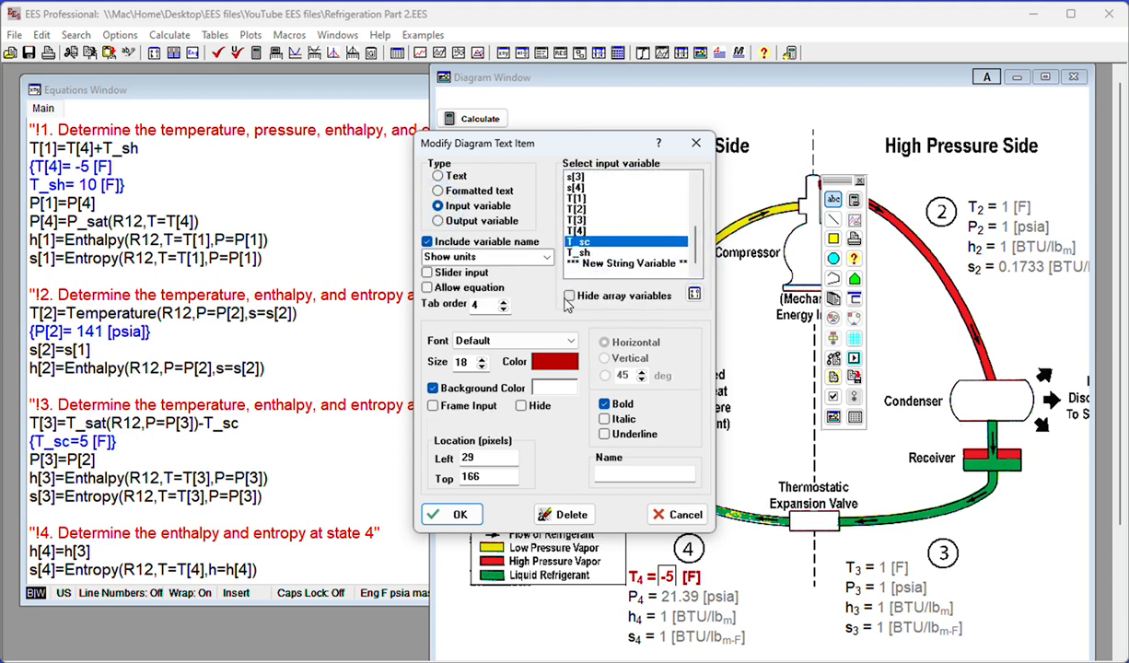
click(453, 514)
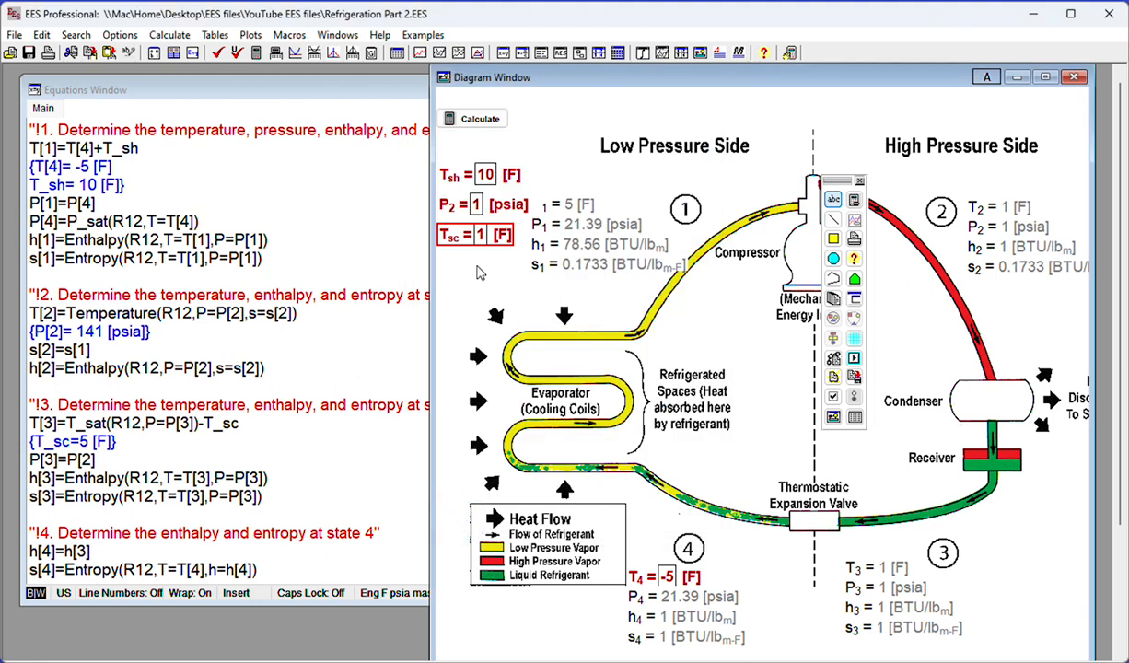
Move the T_sh, P_2 and T_sc input items together up to just below the Calculate button
click(460, 211)
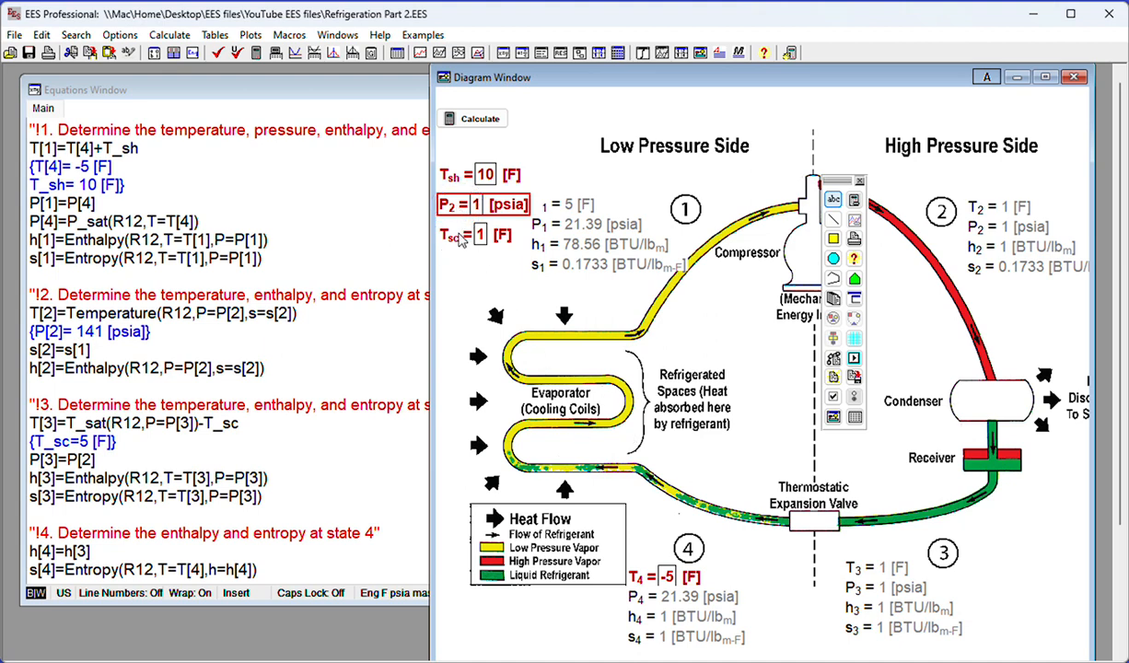
click(467, 183)
shift+click(469, 208)
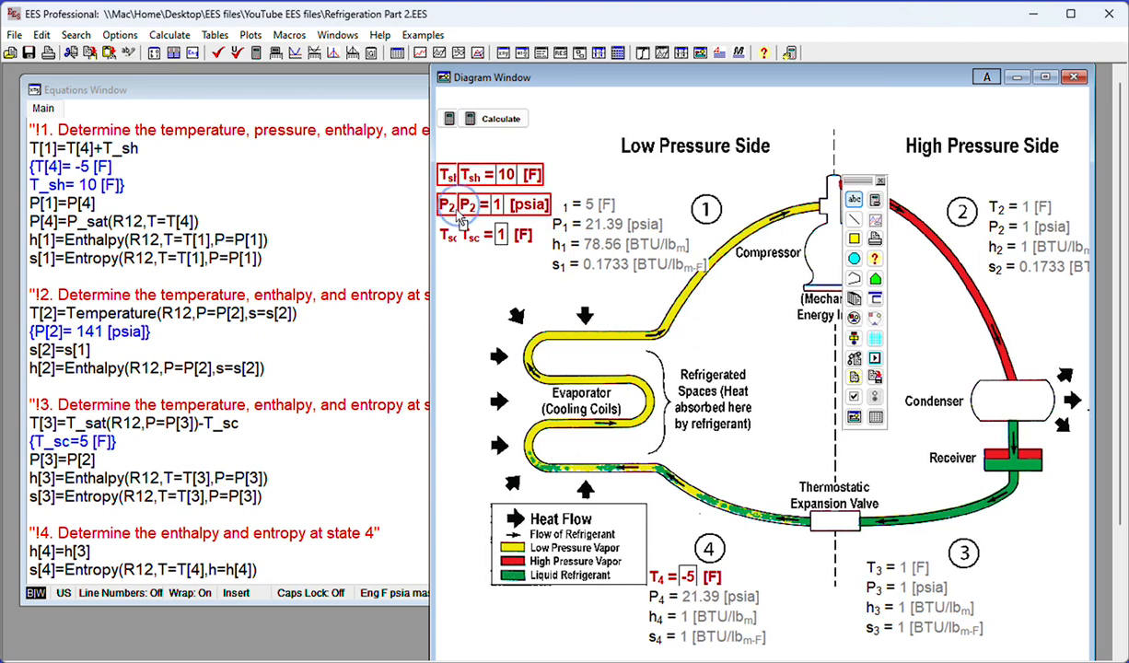
shift+click(465, 236)
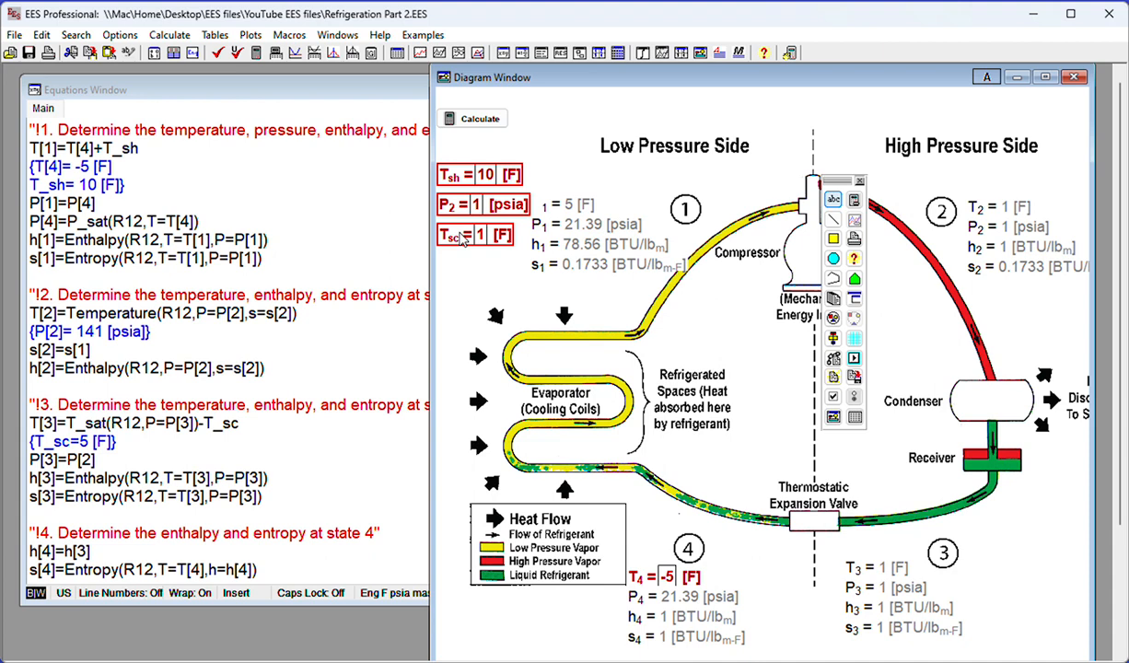
drag(466, 235, 467, 210)
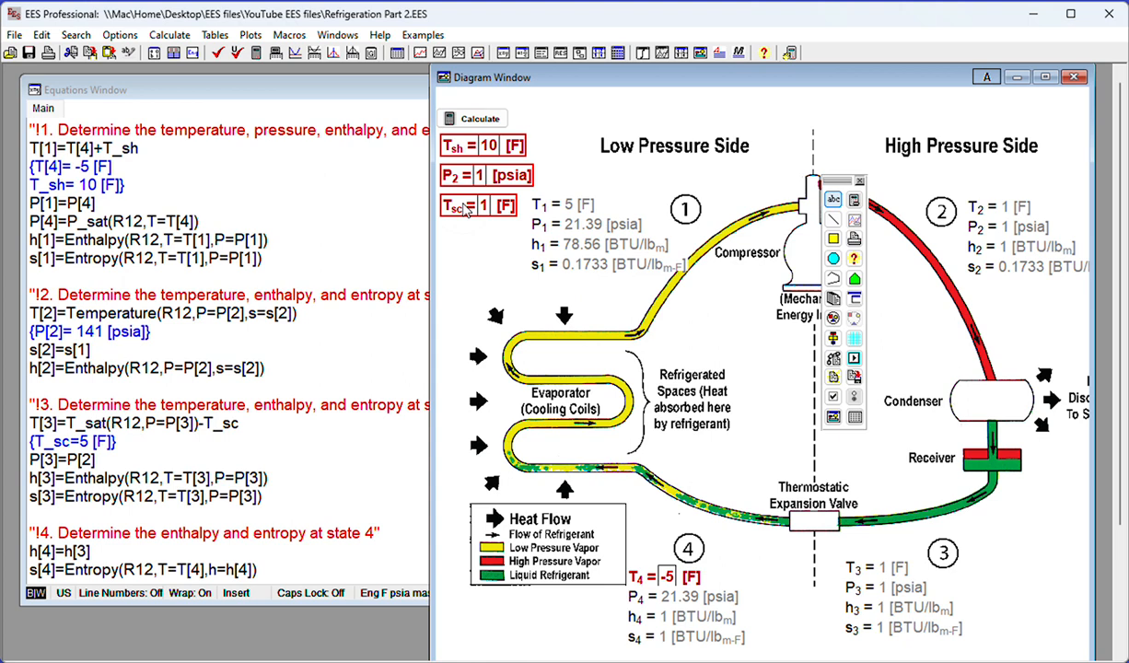
right_click(663, 576)
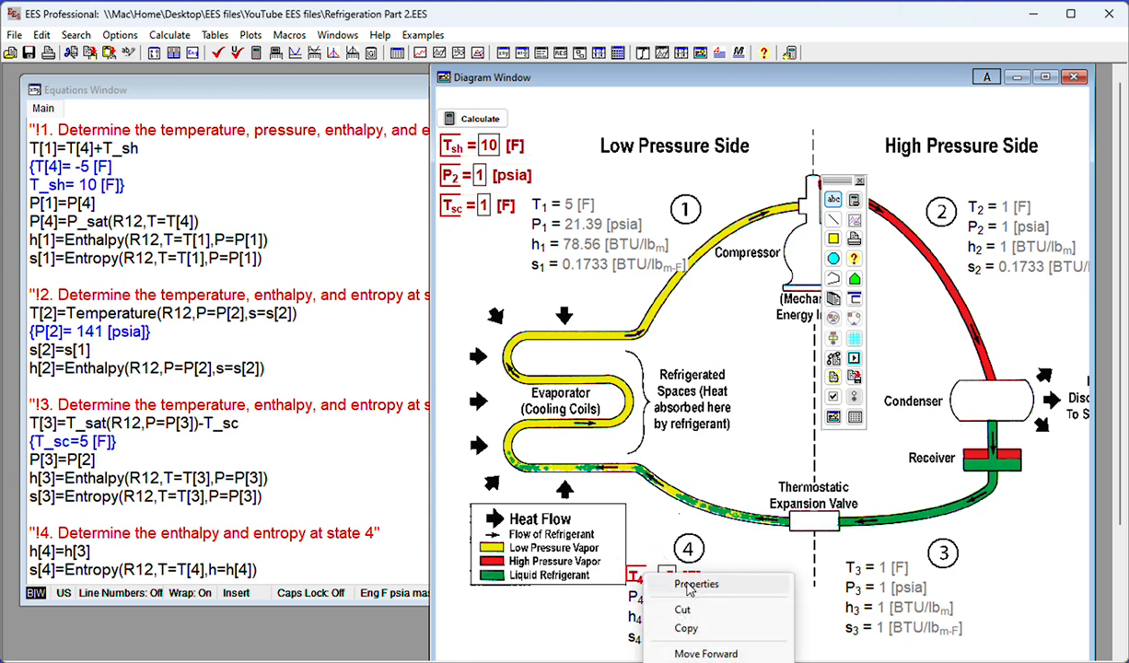
click(690, 632)
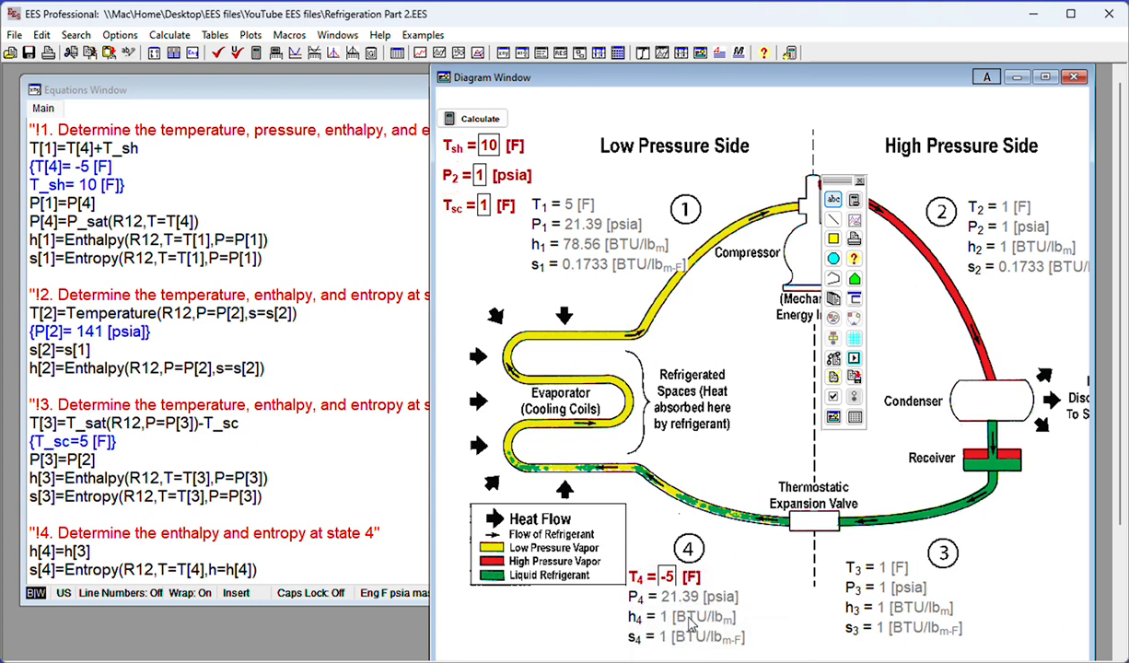
right_click(664, 576)
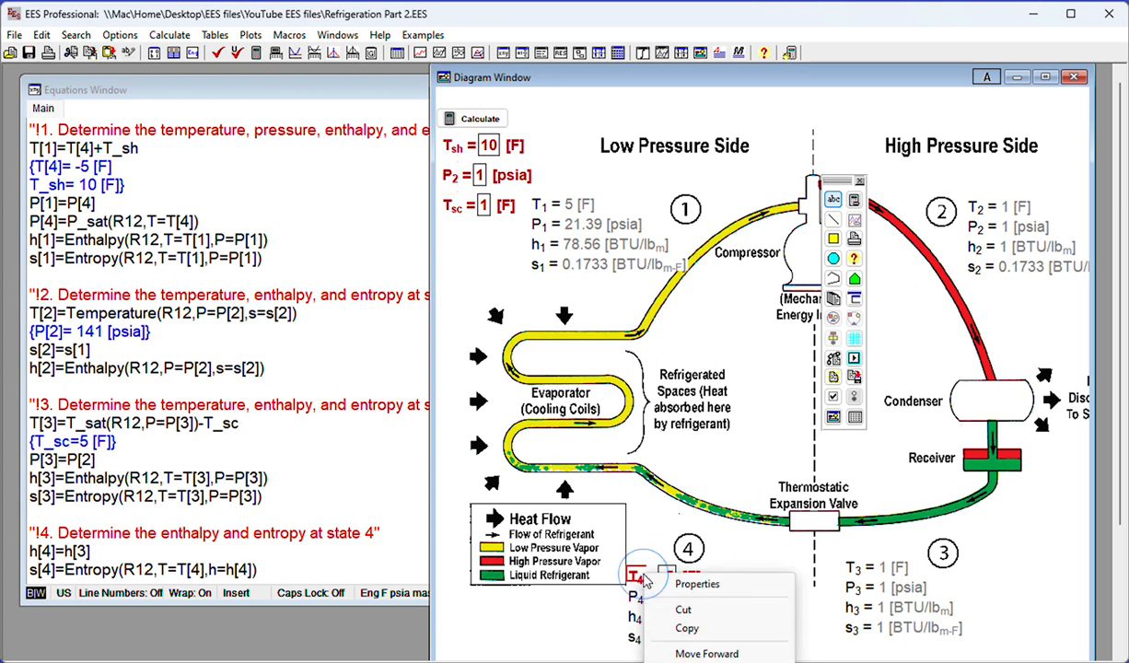
click(689, 630)
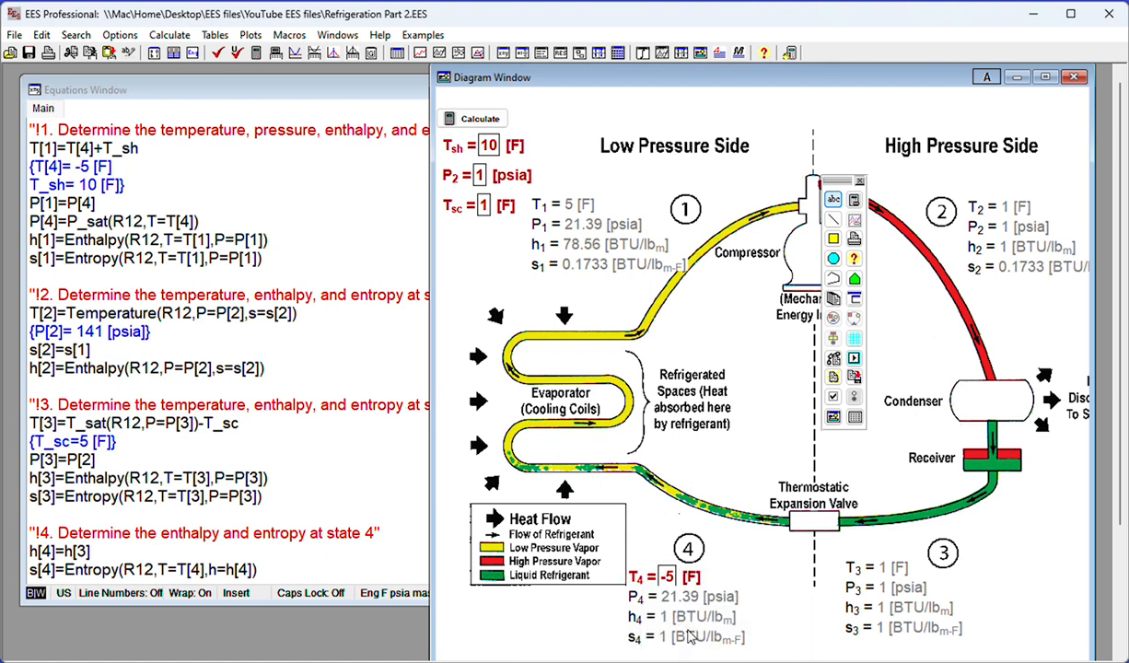
key(ctrl+v)
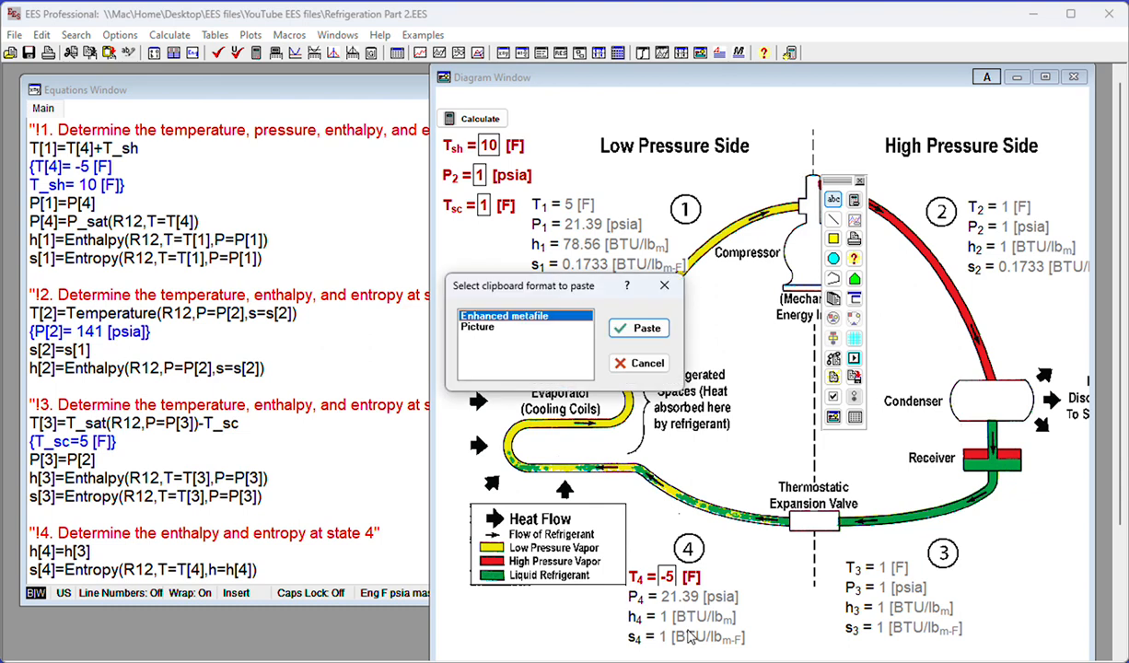
click(636, 366)
Duplicate the state 4 T_4 input item and place the copy directly below the T_sc input
click(646, 585)
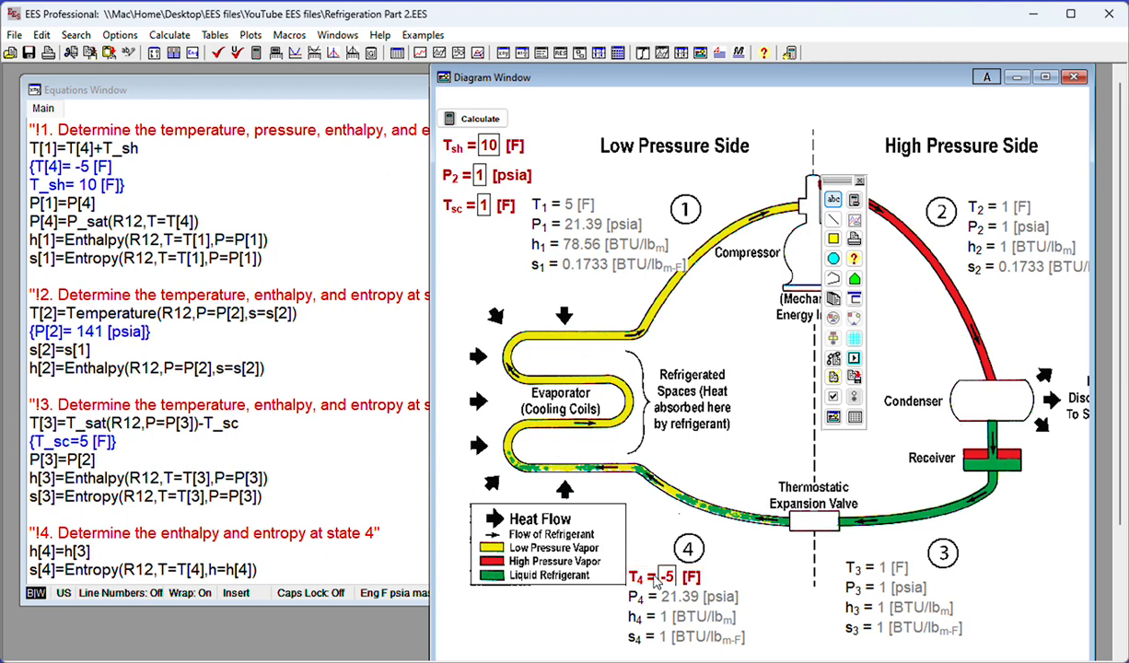
drag(656, 578, 474, 240)
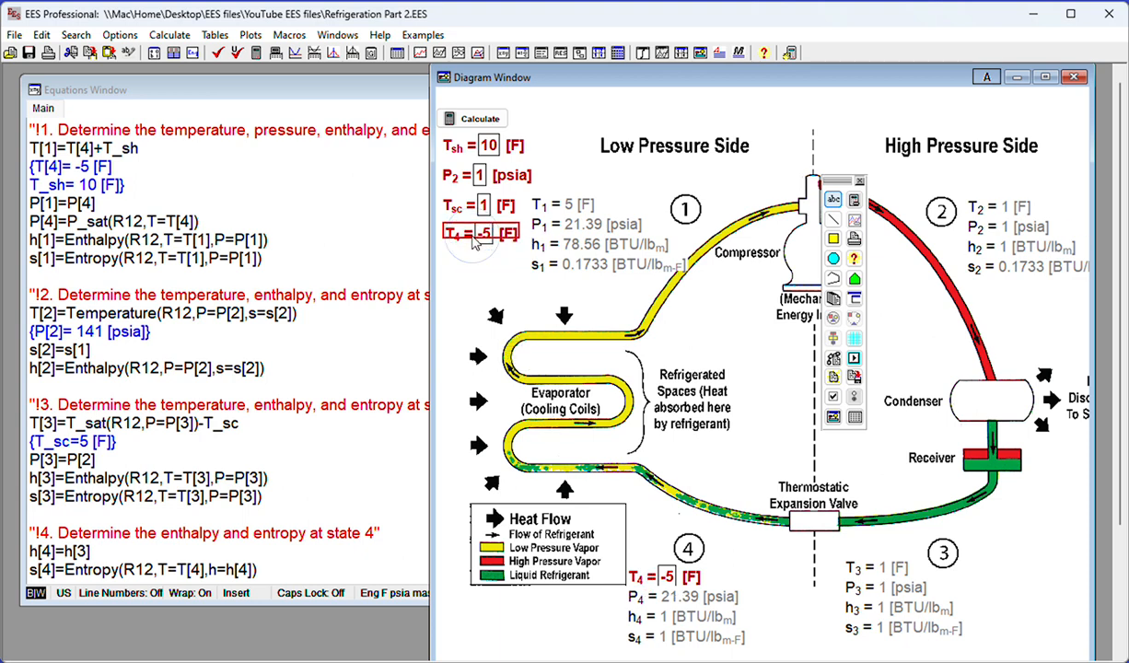
Change the original T_4 item at state 4 to an output variable with black, non-bold text
double_click(647, 572)
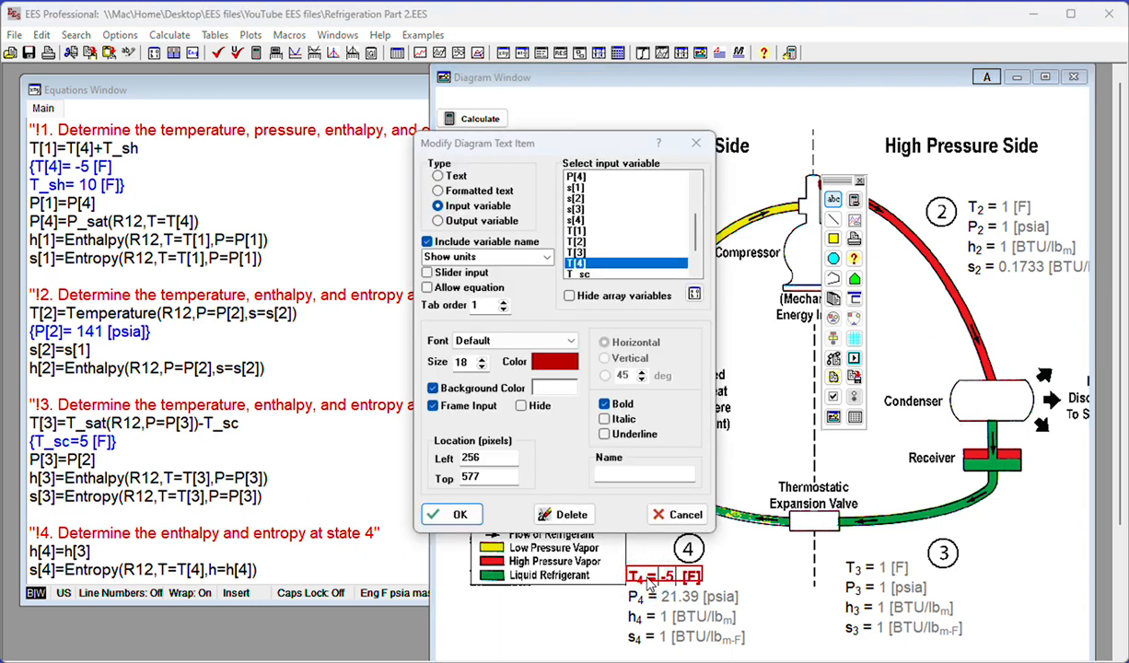
click(438, 221)
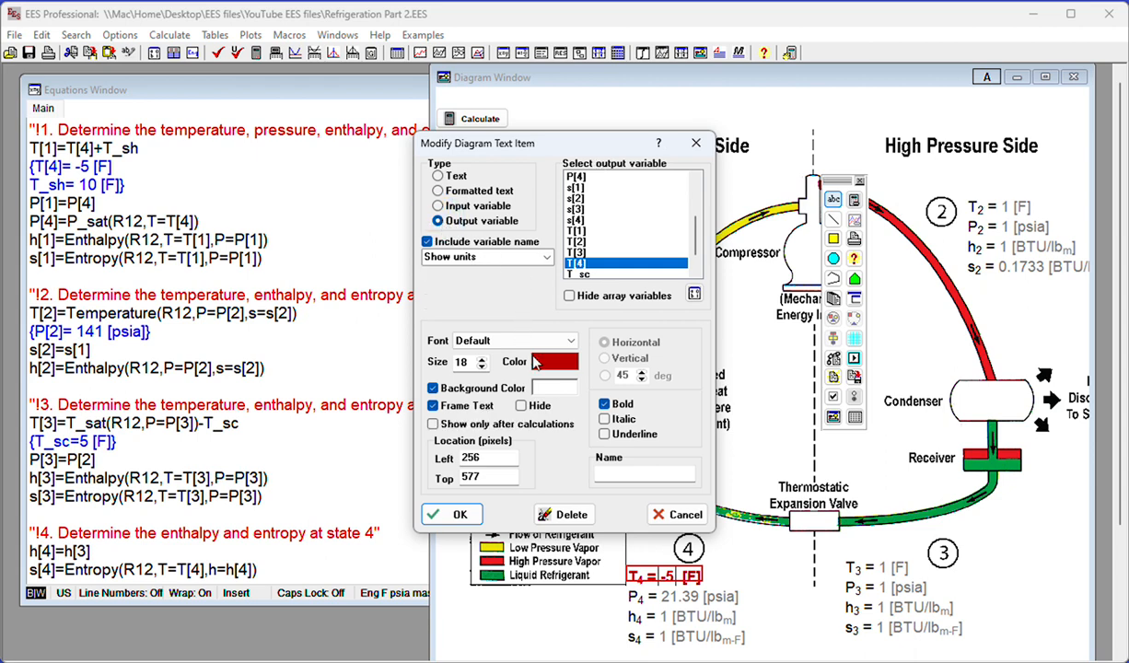
click(555, 364)
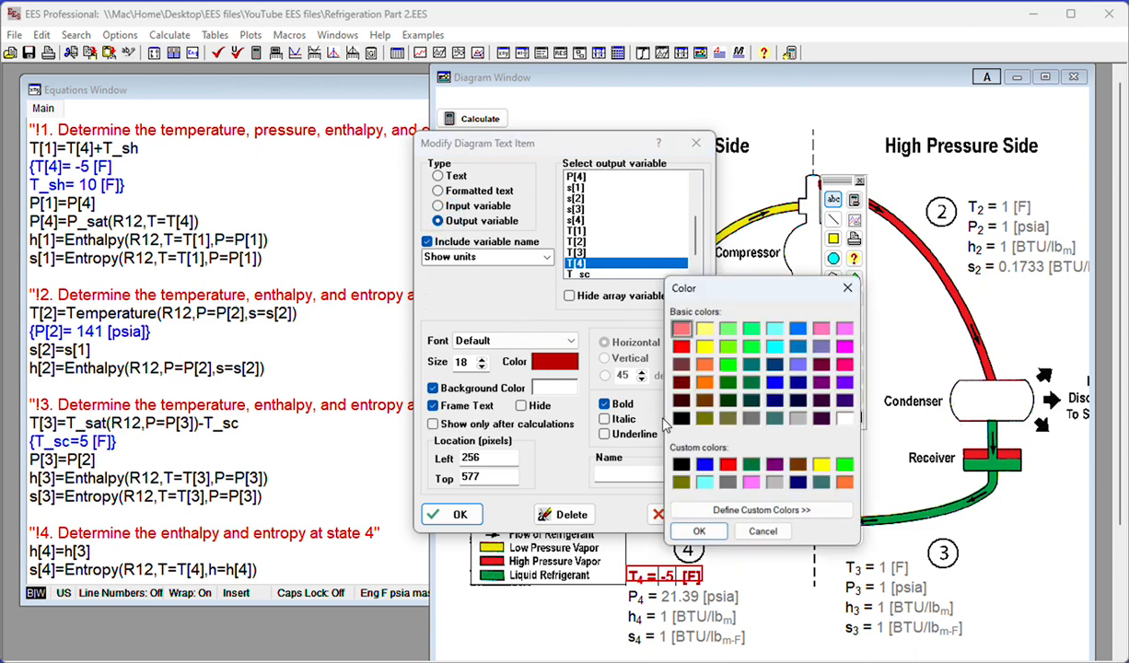
click(680, 464)
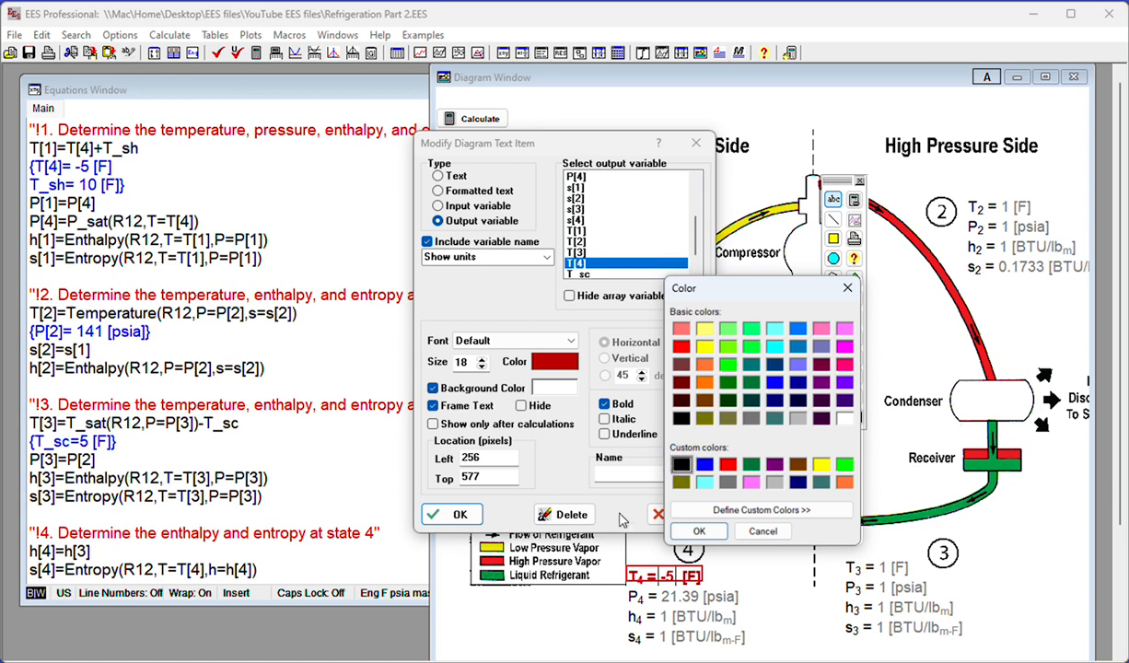
click(697, 531)
click(457, 516)
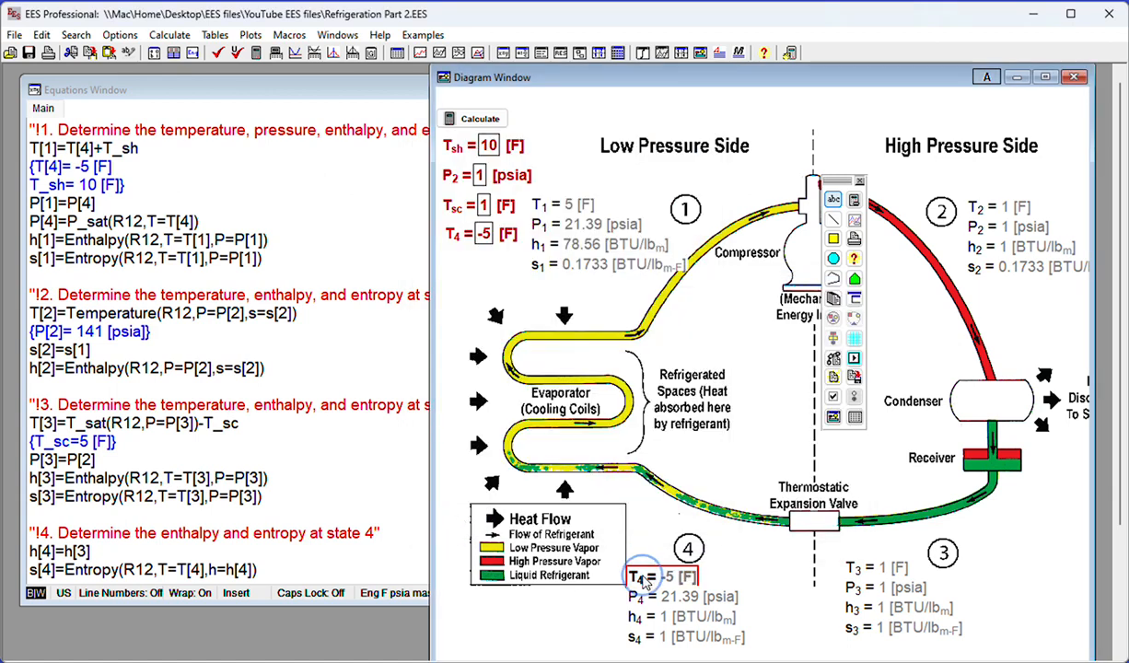
double_click(642, 577)
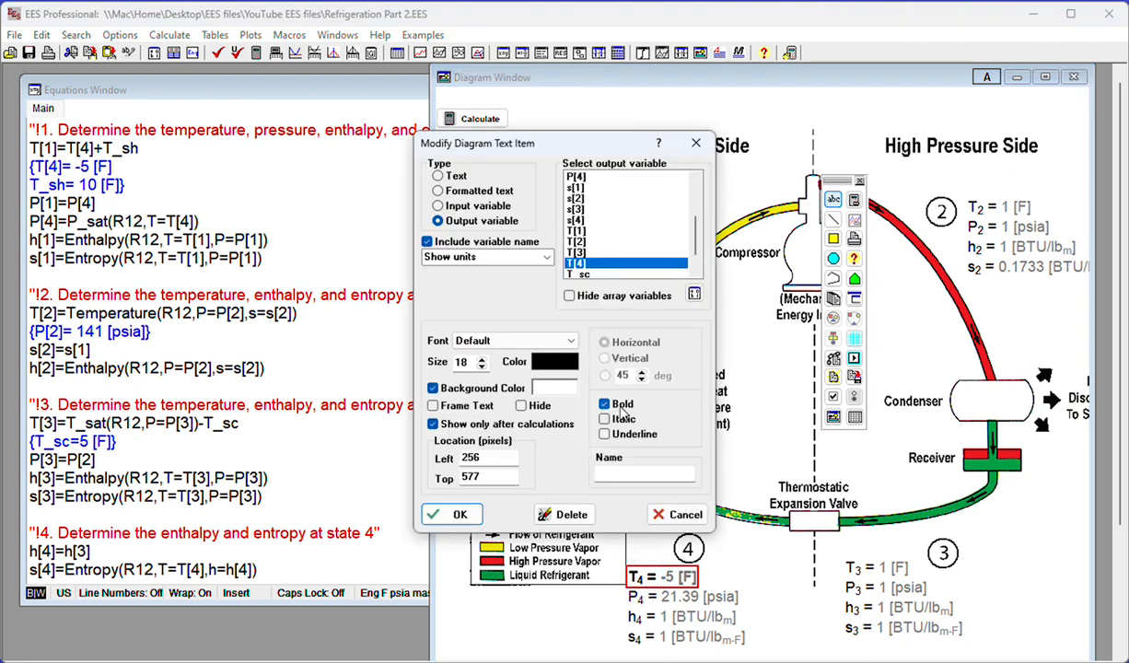
click(449, 513)
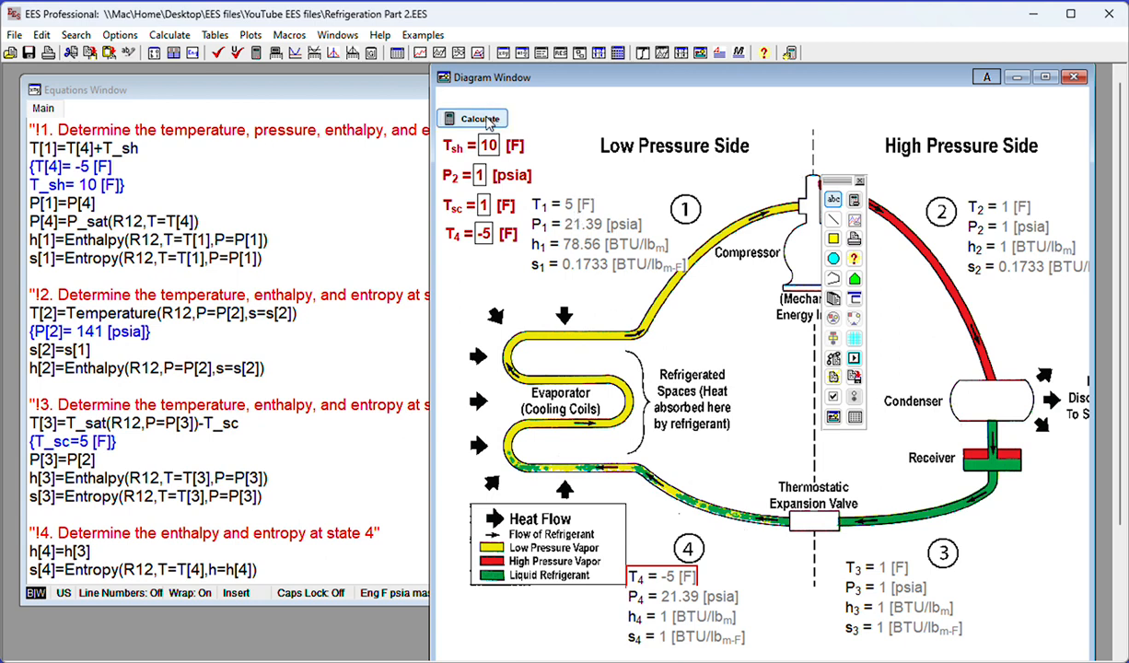
Leave the diagram's development mode, try to run the calculation, and dismiss the error
click(858, 182)
click(484, 121)
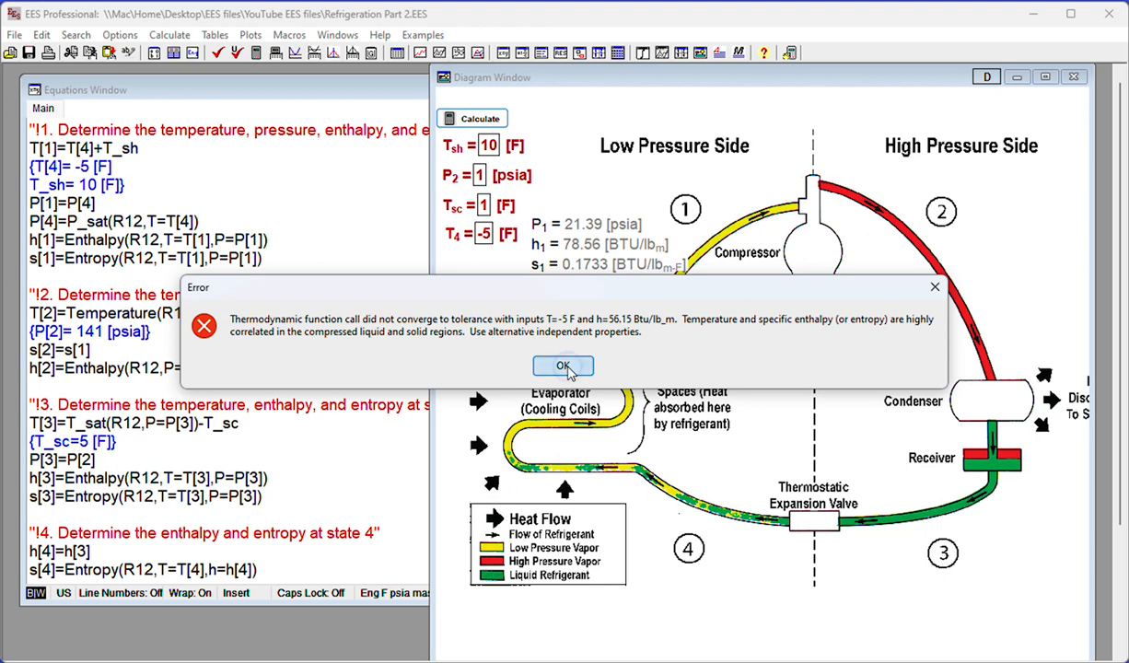
click(564, 367)
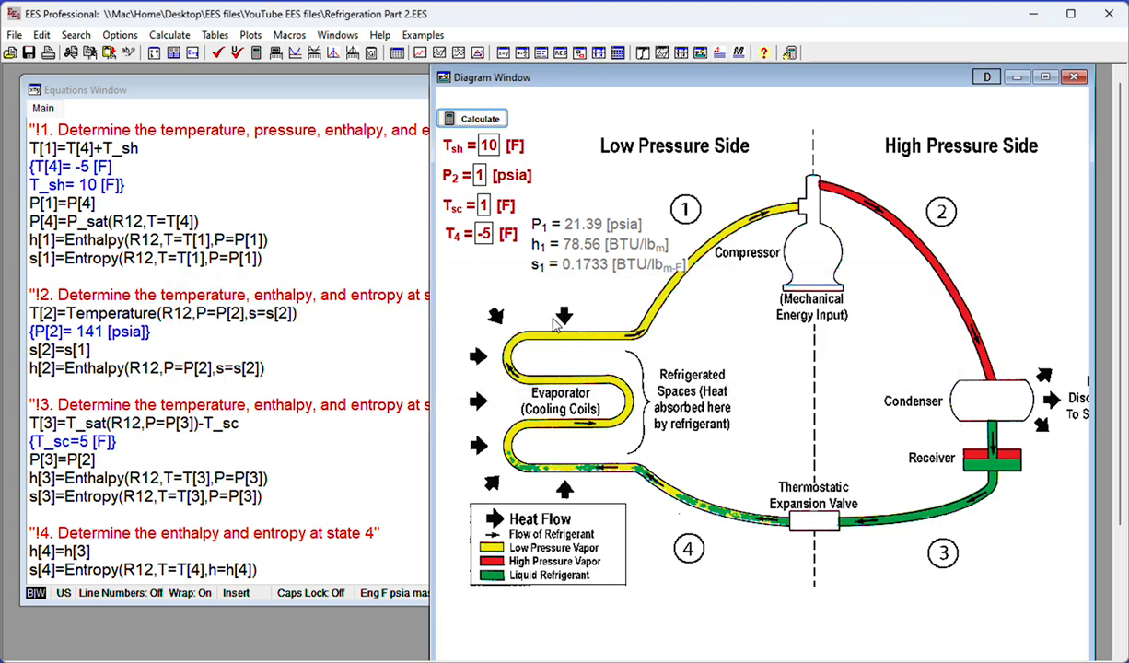
Set the P_2 diagram input to 141 psia
double_click(479, 178)
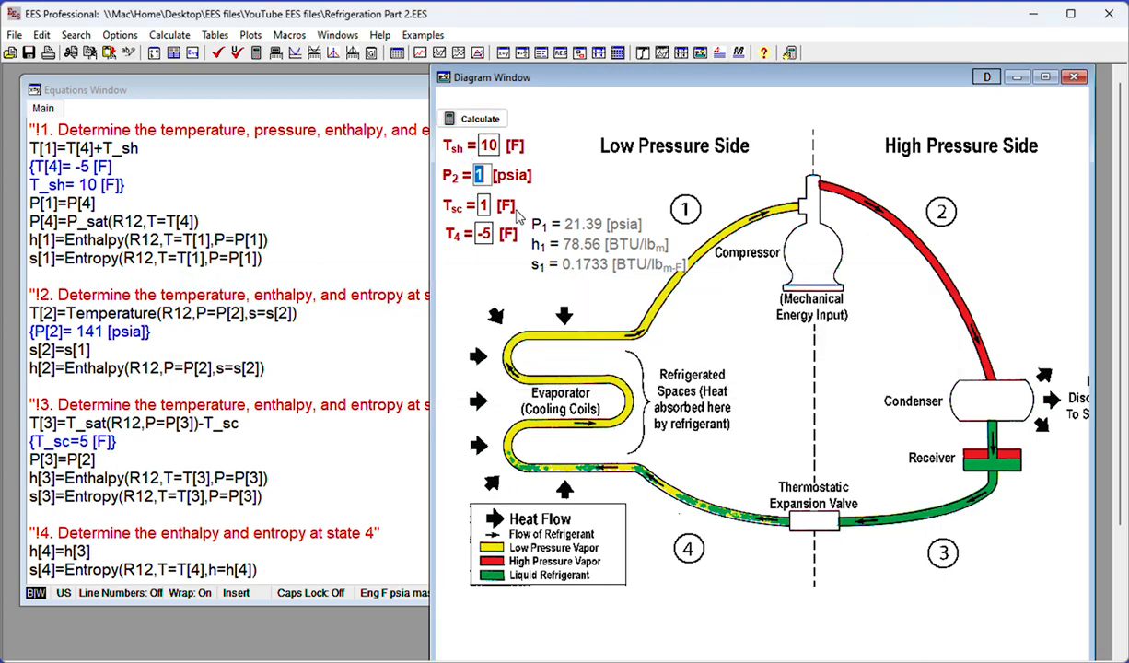
text(141)
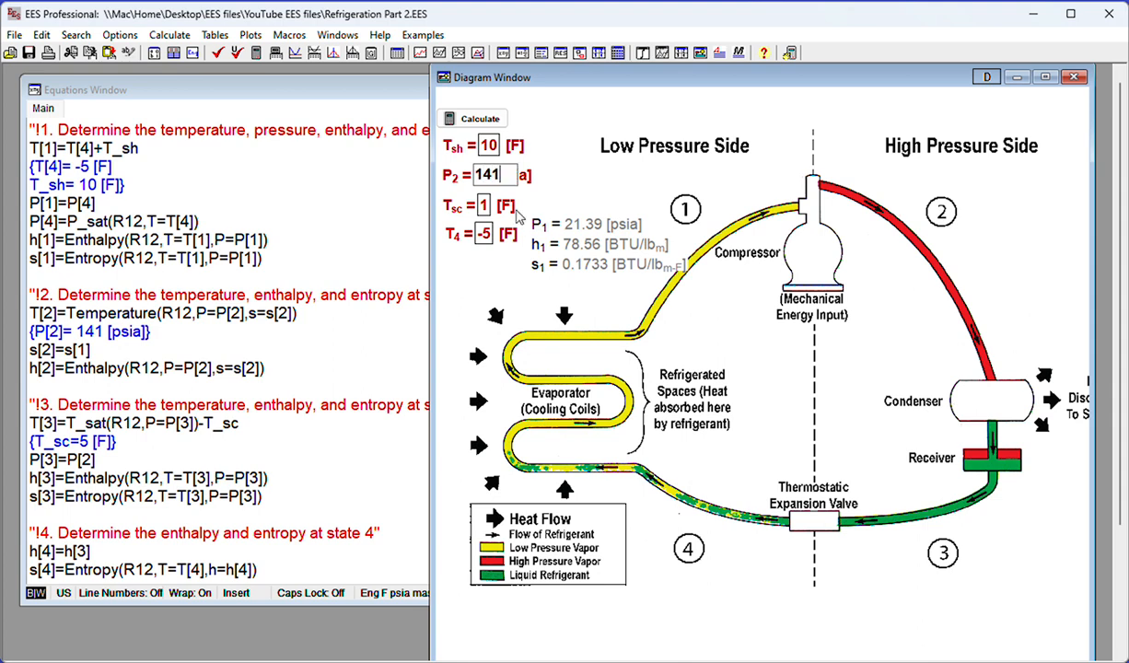